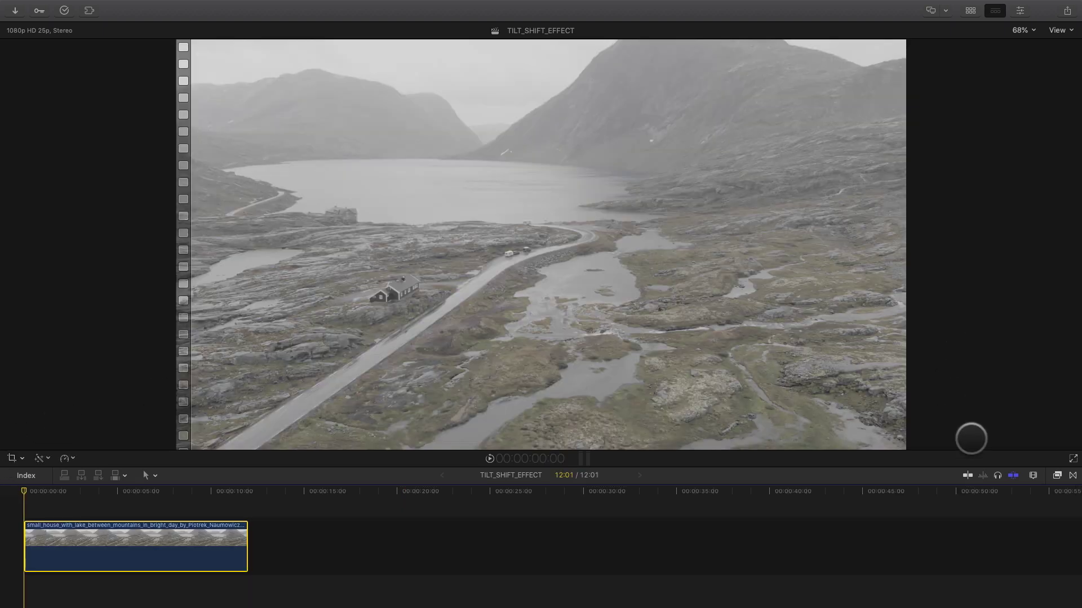
# Step: Apply the mFilmLook effect to the lake clip in the timeline
pyautogui.click(1057, 475)
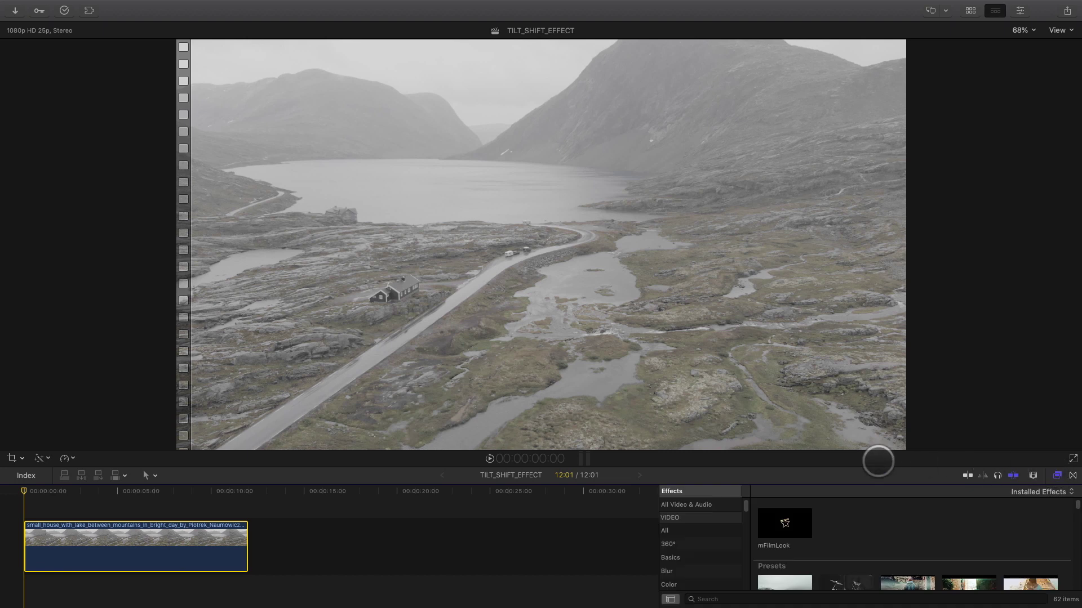
pyautogui.moveTo(631, 474); pyautogui.dragTo(640, 345)
pyautogui.scroll(-5, 732, 442)
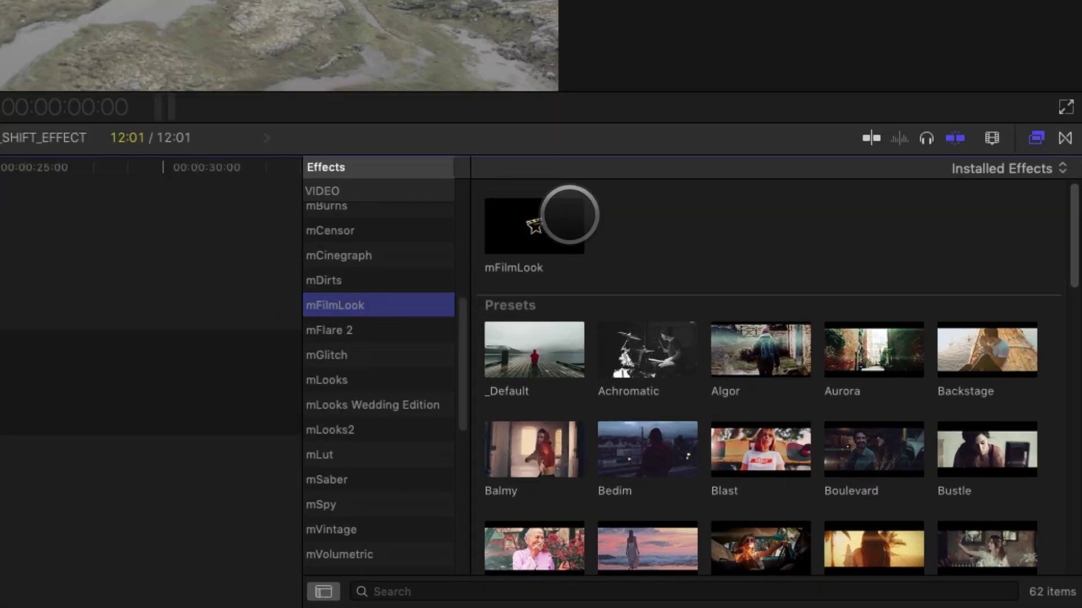
pyautogui.moveTo(1062, 253); pyautogui.dragTo(1063, 225)
pyautogui.click(534, 225)
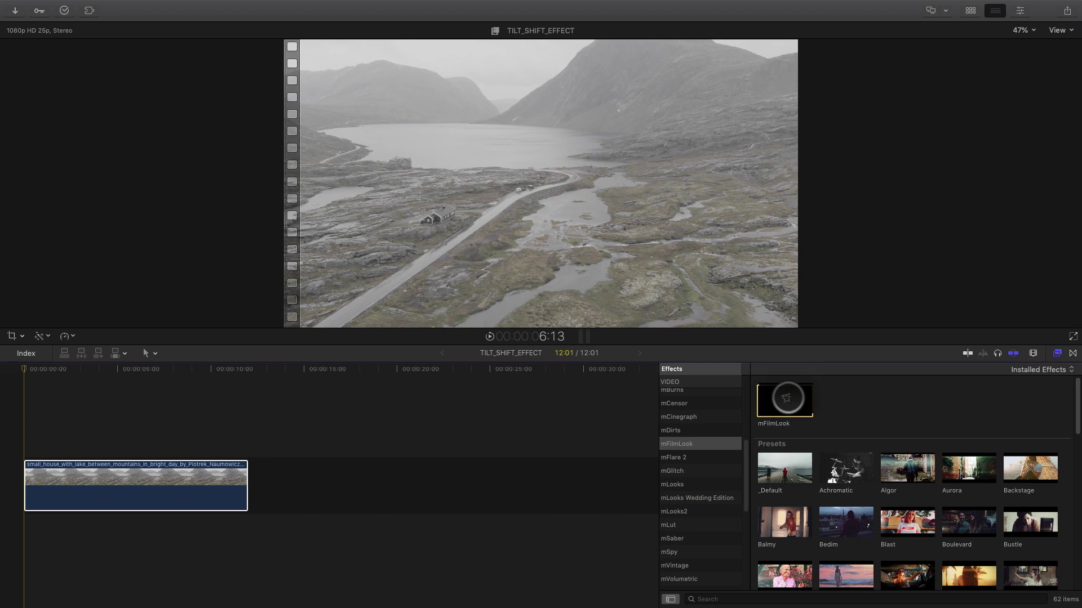
pyautogui.moveTo(786, 399); pyautogui.dragTo(150, 479)
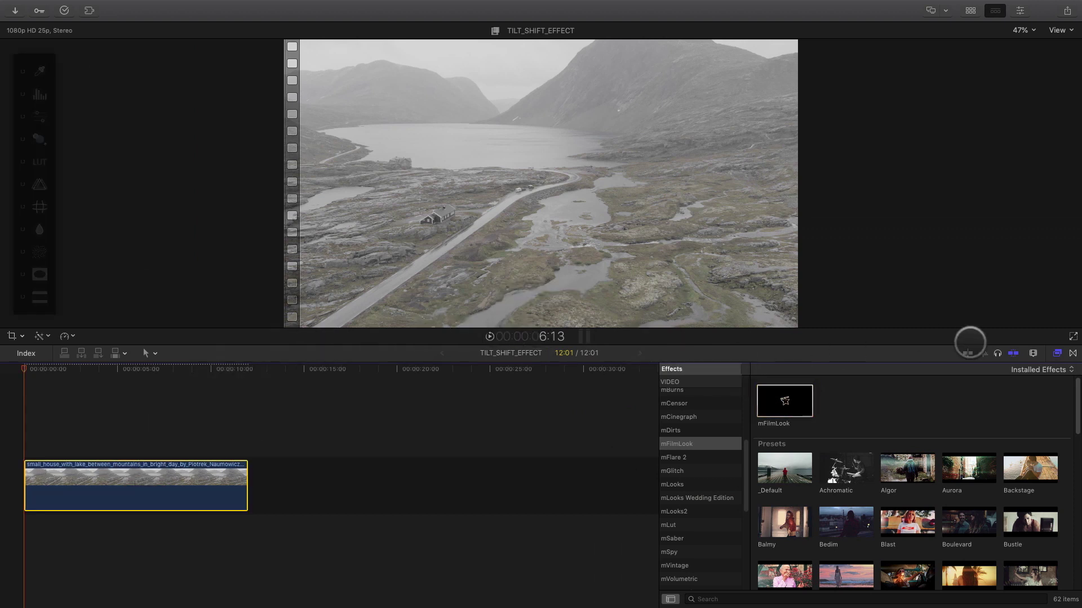
# Step: Close the effects browser, enlarge the viewer and fit the whole clip in the timeline, with the mFilmLook tool strip moved over the picture
pyautogui.click(1057, 353)
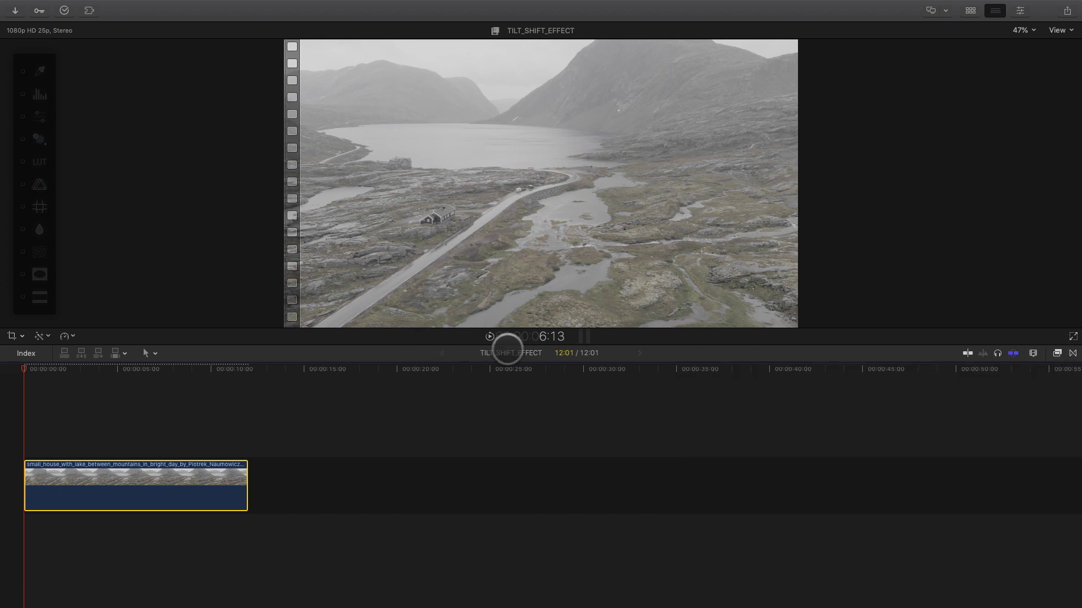
pyautogui.moveTo(505, 345); pyautogui.dragTo(499, 463)
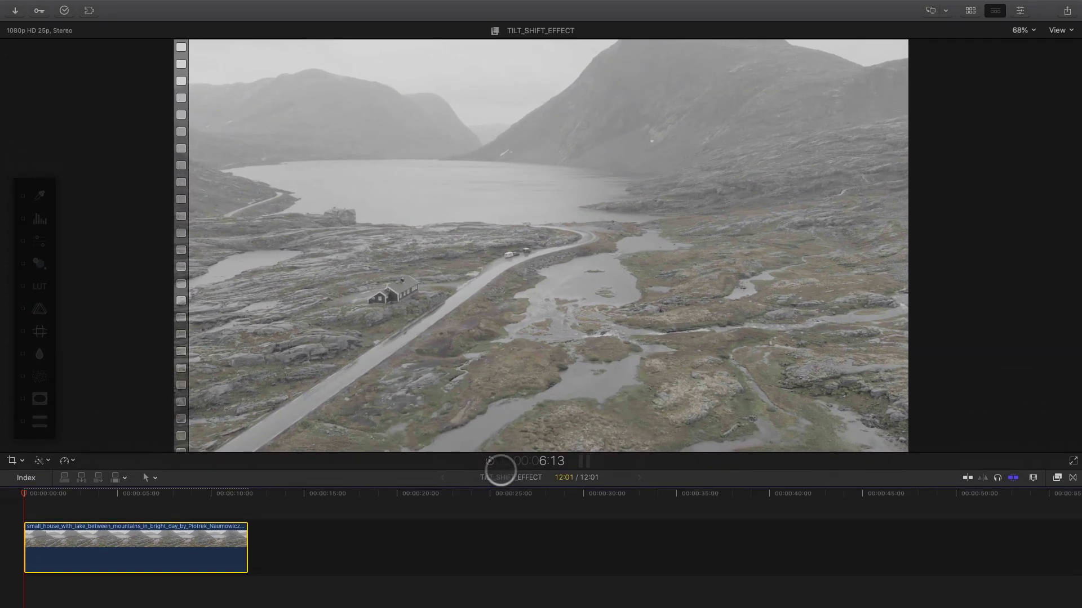
pyautogui.hotkey('shift', 'z')
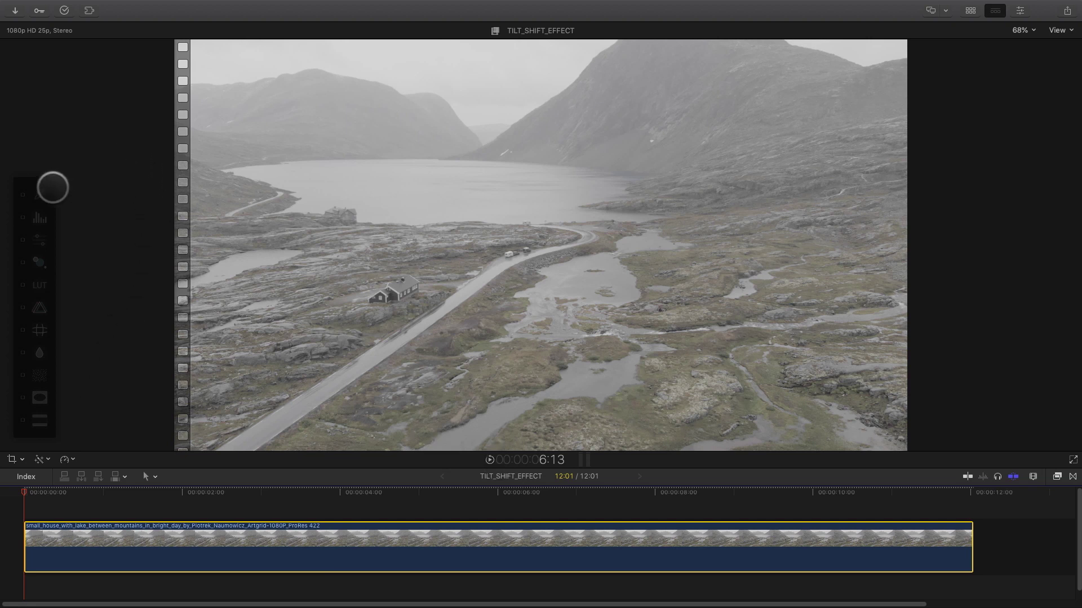
pyautogui.moveTo(41, 177); pyautogui.dragTo(247, 130)
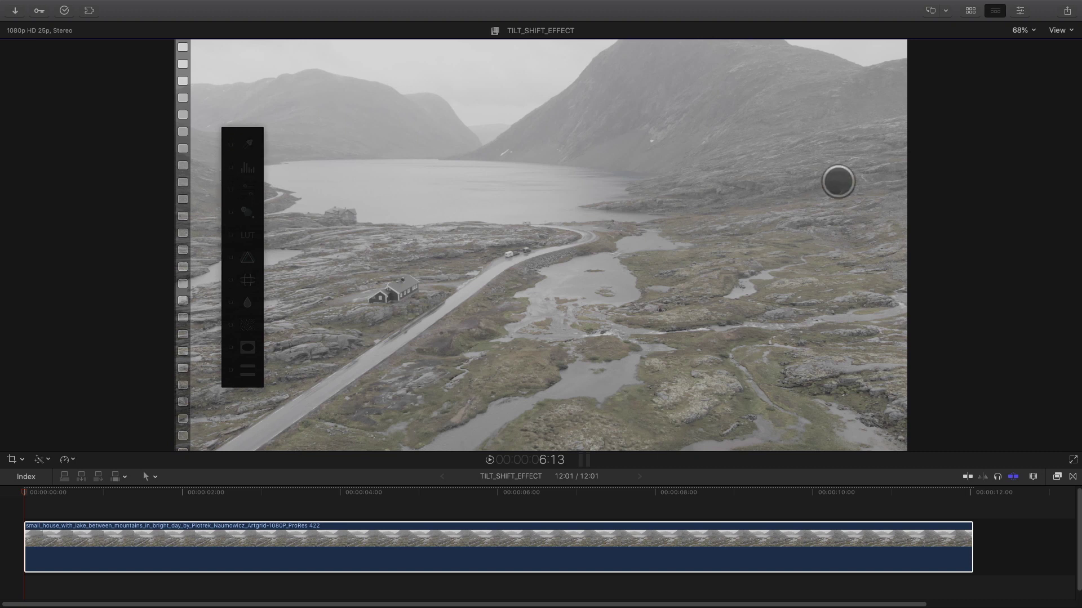
# Step: Set mFilmLook's Convert to Rec709 color space to BM 4K Film v1 in the clip's effect settings
pyautogui.click(1019, 13)
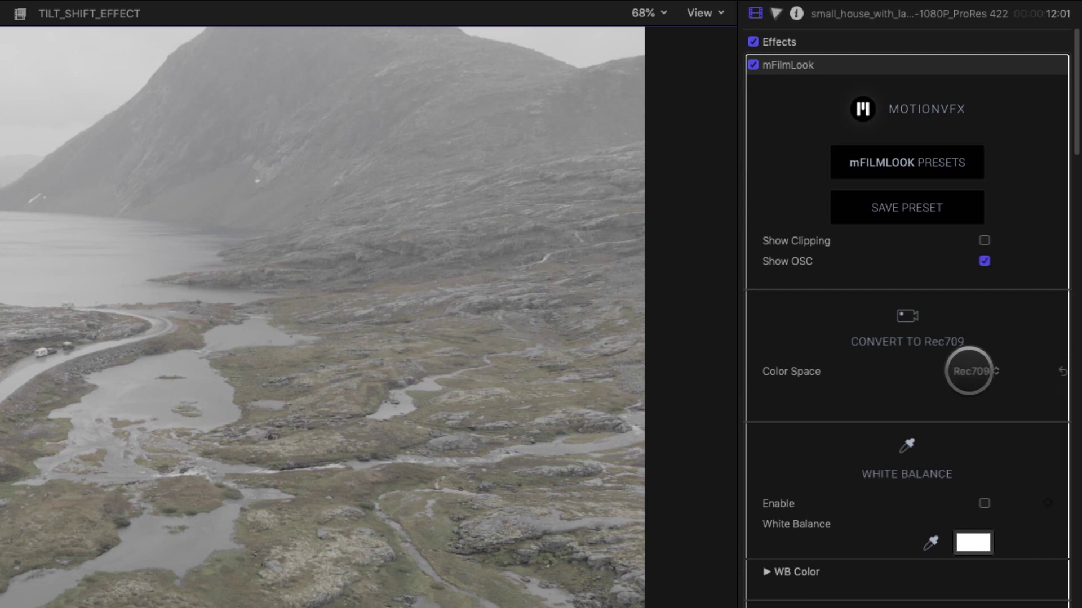
pyautogui.click(970, 372)
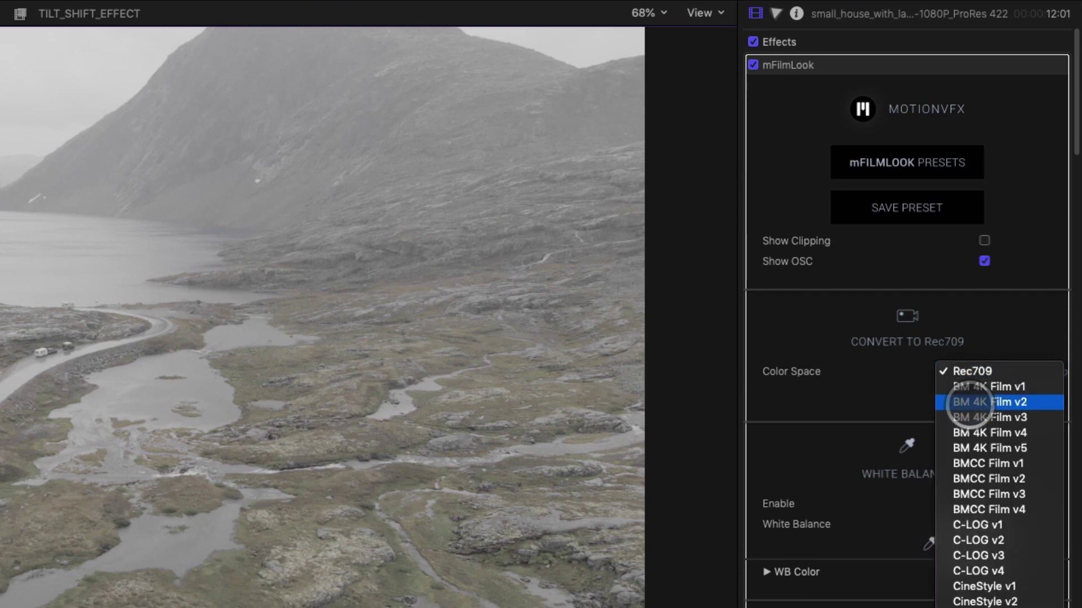
pyautogui.click(970, 433)
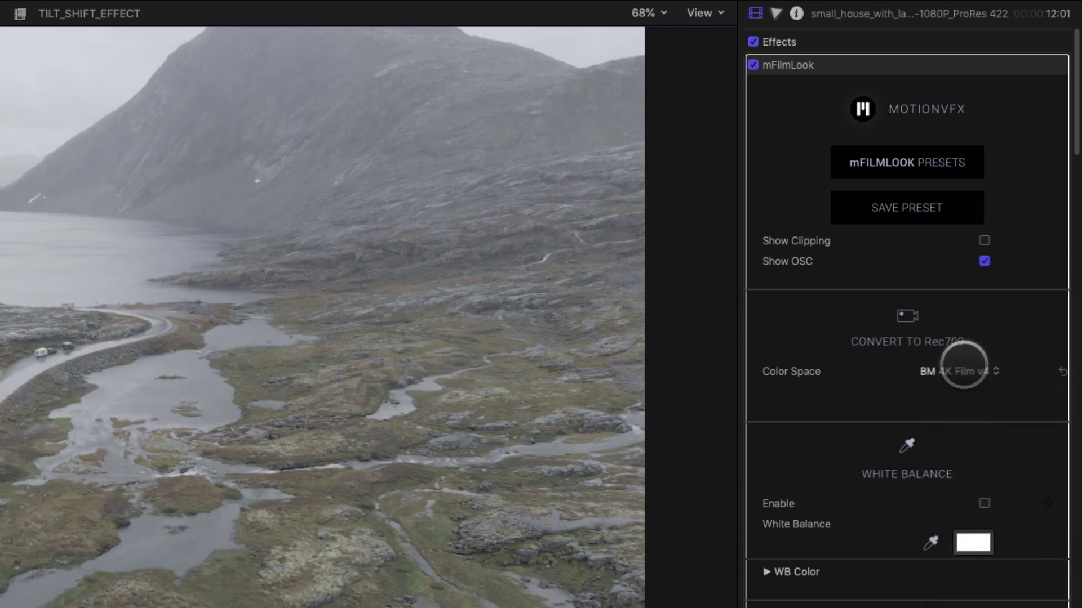
pyautogui.click(962, 370)
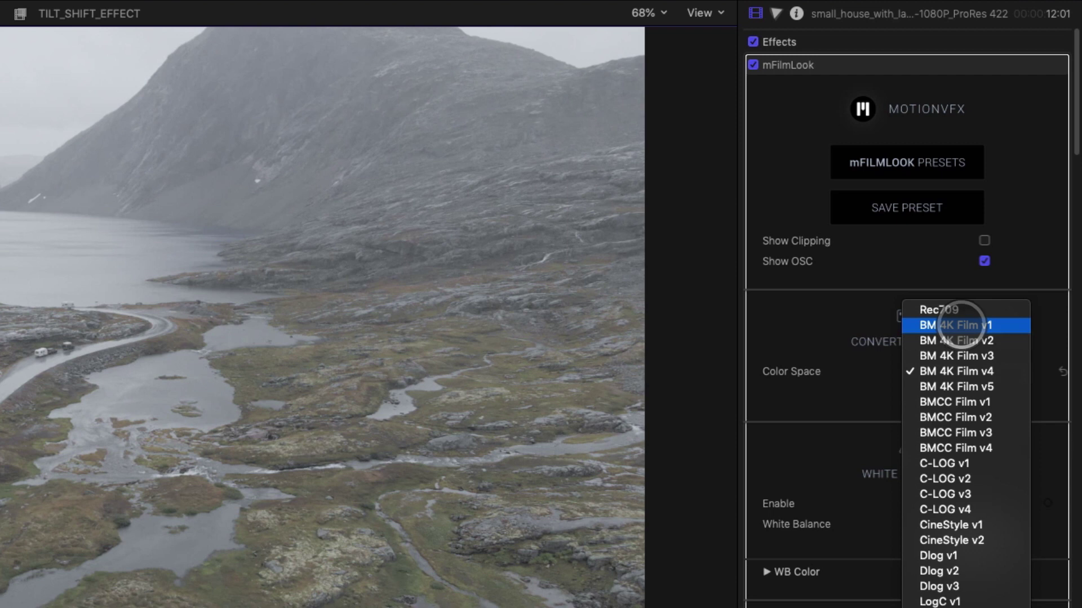
pyautogui.click(959, 328)
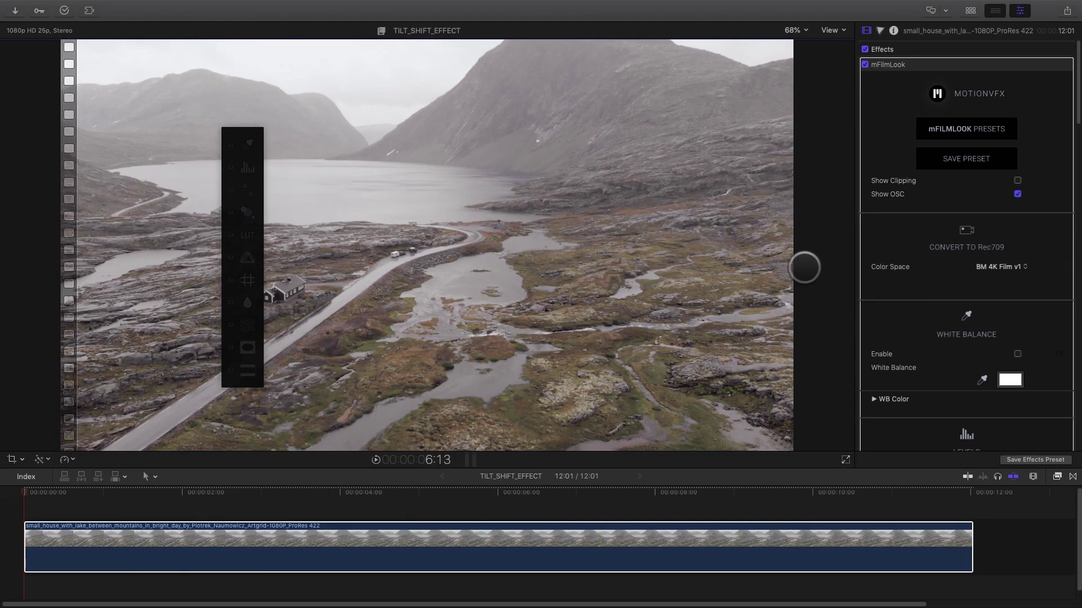
# Step: Move the mFilmLook tool strip to the picture's edge, then enable Lens Blur with an intensity of 1.0
pyautogui.moveTo(245, 132); pyautogui.dragTo(107, 121)
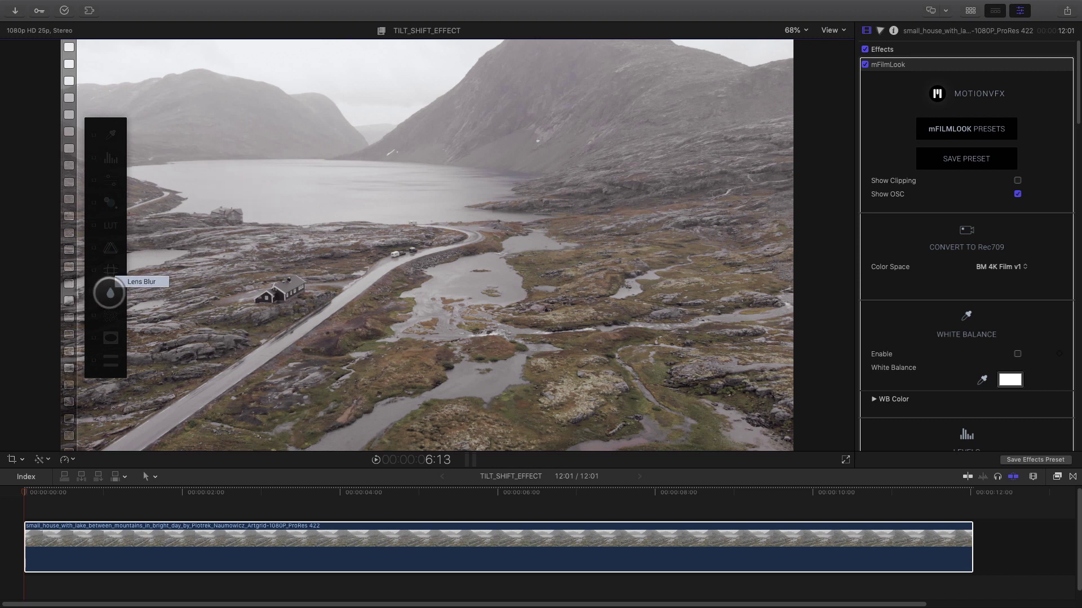
pyautogui.click(109, 292)
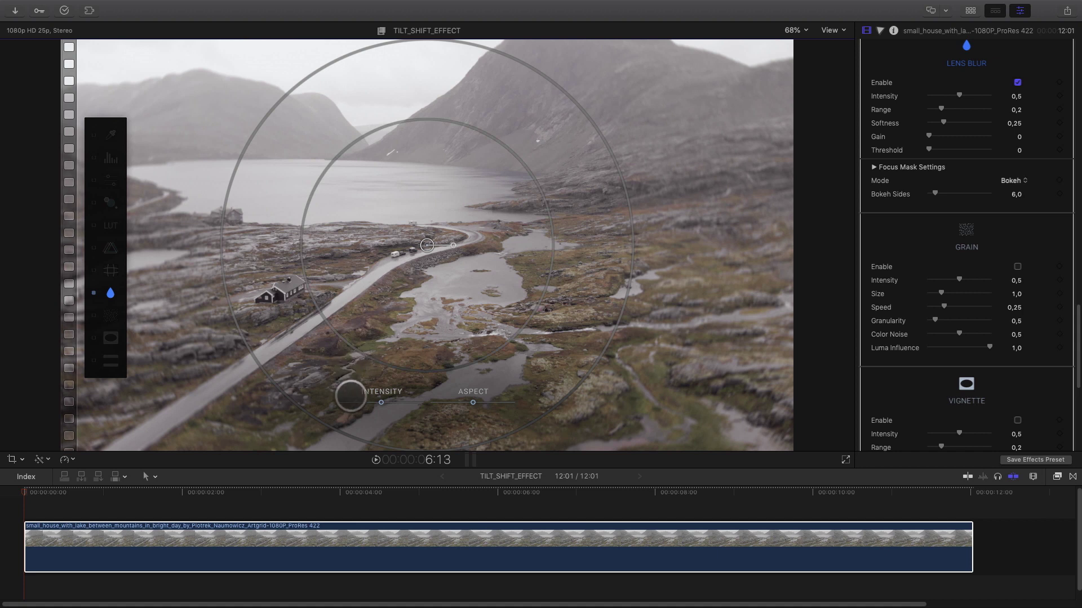
pyautogui.moveTo(380, 402); pyautogui.dragTo(445, 403)
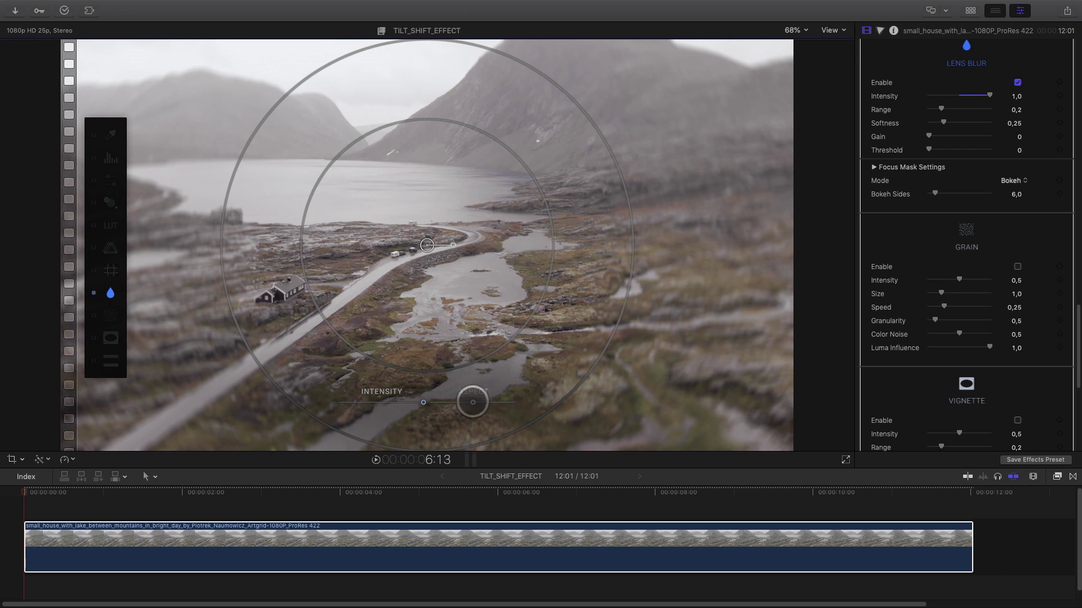
# Step: Reshape the Lens Blur focus mask into a horizontal band over the house and road, with a range of 0.48
pyautogui.moveTo(472, 402)
pyautogui.mouseDown()
pyautogui.moveTo(485, 398)
pyautogui.moveTo(417, 400)
pyautogui.moveTo(452, 403)
pyautogui.mouseUp()
pyautogui.moveTo(453, 447); pyautogui.dragTo(440, 333)
pyautogui.moveTo(451, 402); pyautogui.dragTo(411, 396)
pyautogui.moveTo(427, 246); pyautogui.dragTo(419, 286)
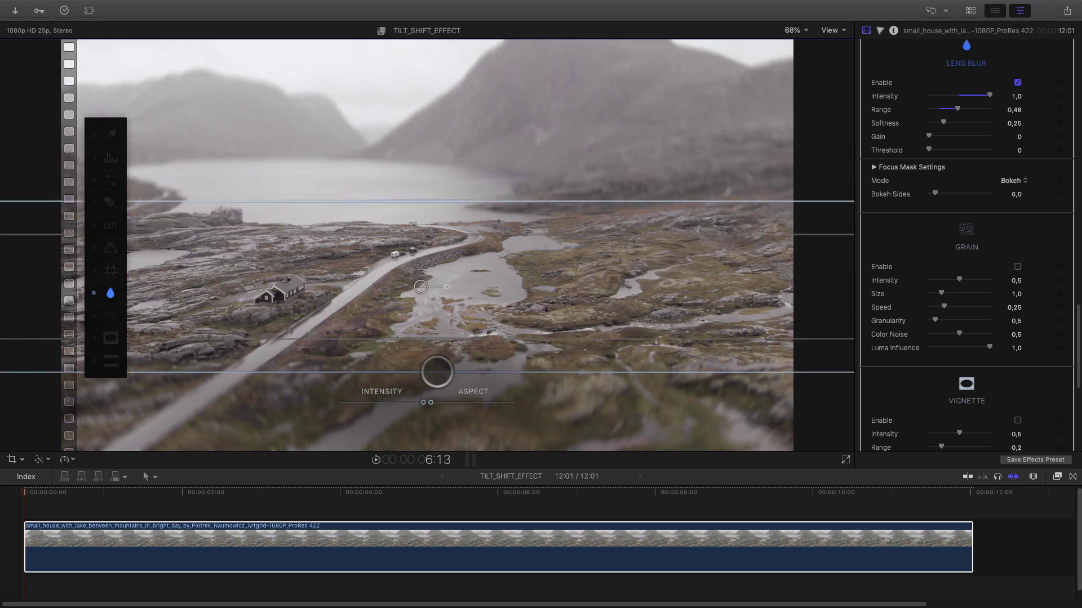
# Step: Narrow and slightly raise the focus band, setting the Lens Blur range to 0.52 and softness to 0.7
pyautogui.moveTo(437, 372); pyautogui.dragTo(435, 355)
pyautogui.moveTo(422, 288); pyautogui.dragTo(424, 282)
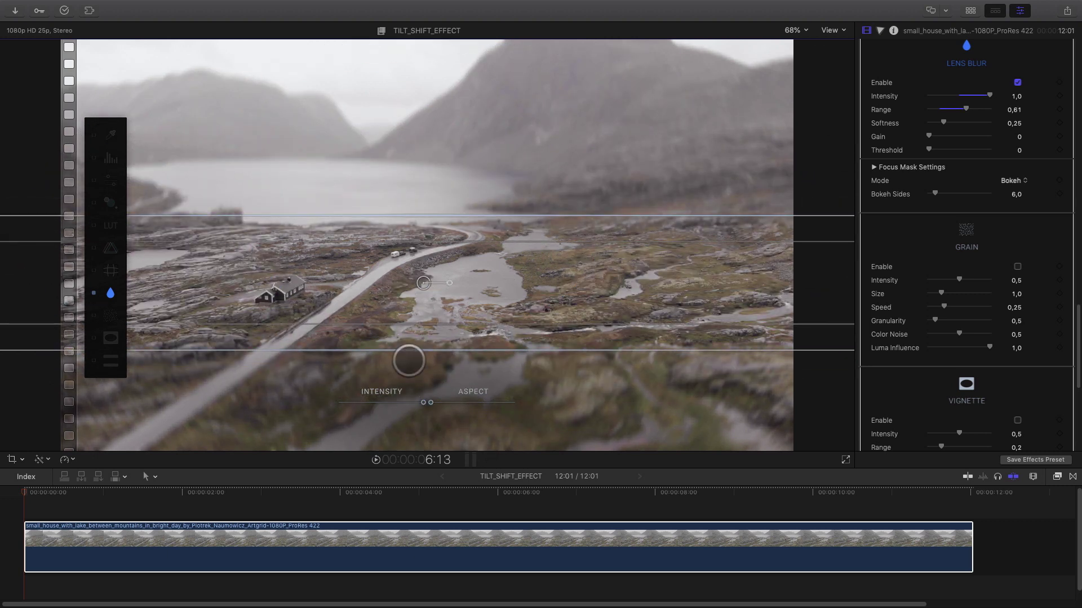
pyautogui.moveTo(429, 324); pyautogui.dragTo(429, 315)
pyautogui.moveTo(423, 282); pyautogui.dragTo(423, 276)
pyautogui.moveTo(431, 343); pyautogui.dragTo(432, 355)
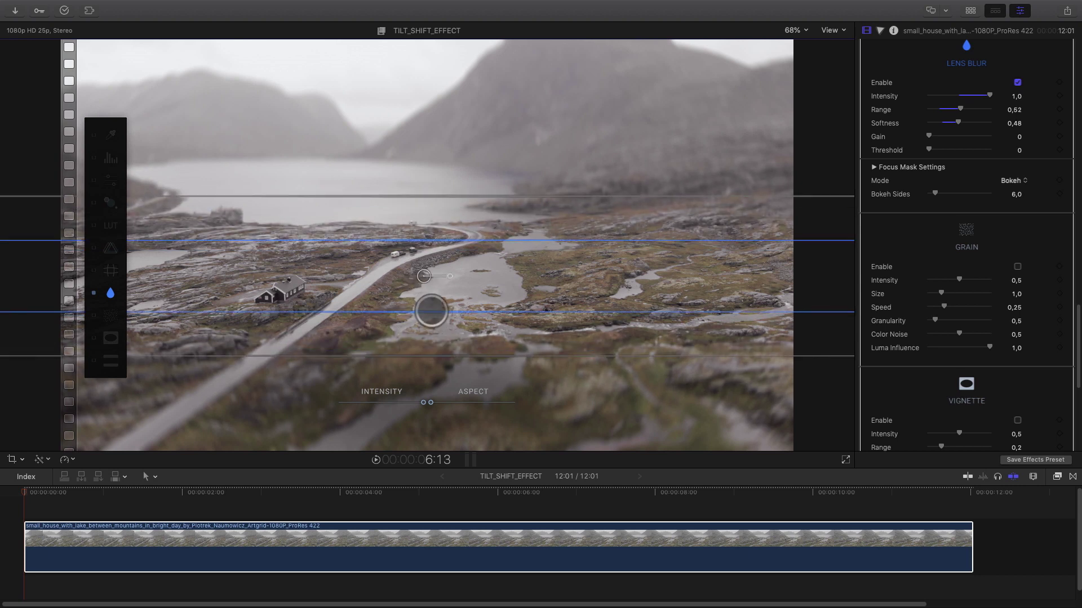
pyautogui.moveTo(430, 313); pyautogui.dragTo(430, 309)
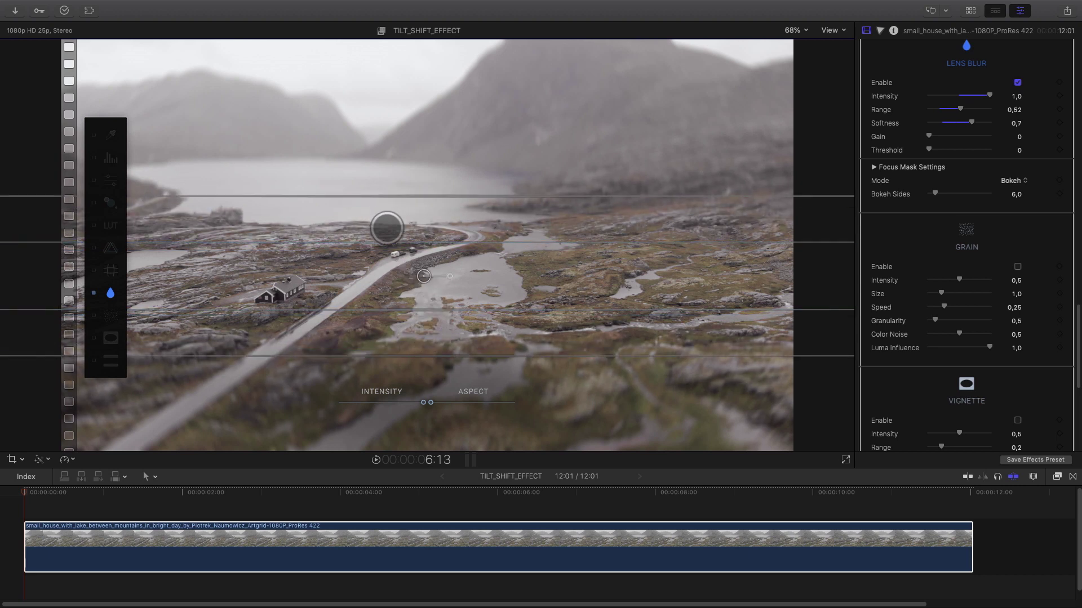
# Step: Increase the Lens Blur intensity to 2.0
pyautogui.moveTo(423, 402); pyautogui.dragTo(398, 402)
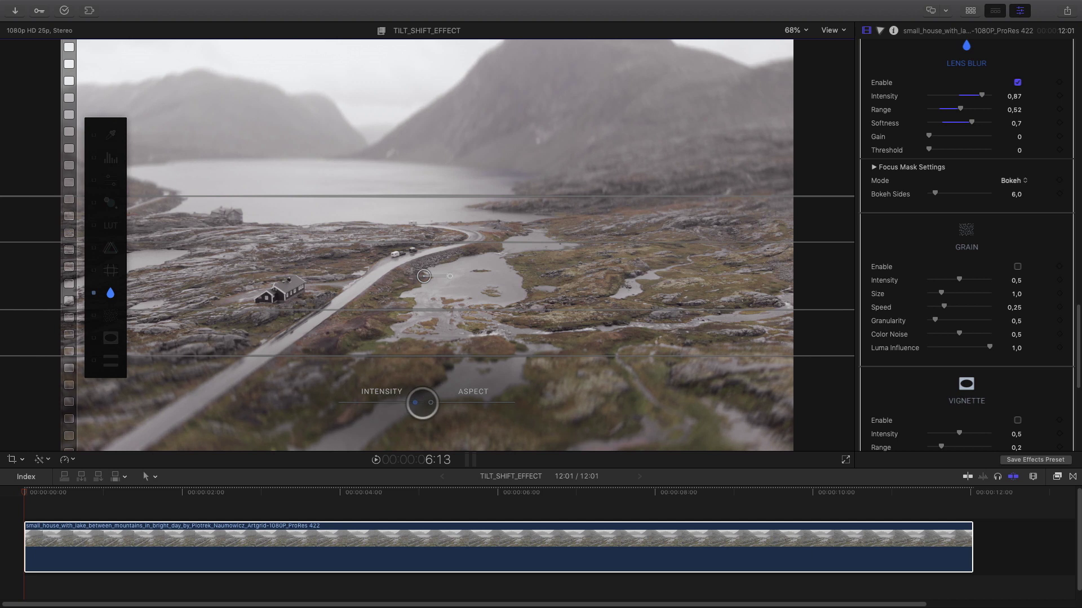
pyautogui.moveTo(422, 404); pyautogui.dragTo(447, 408)
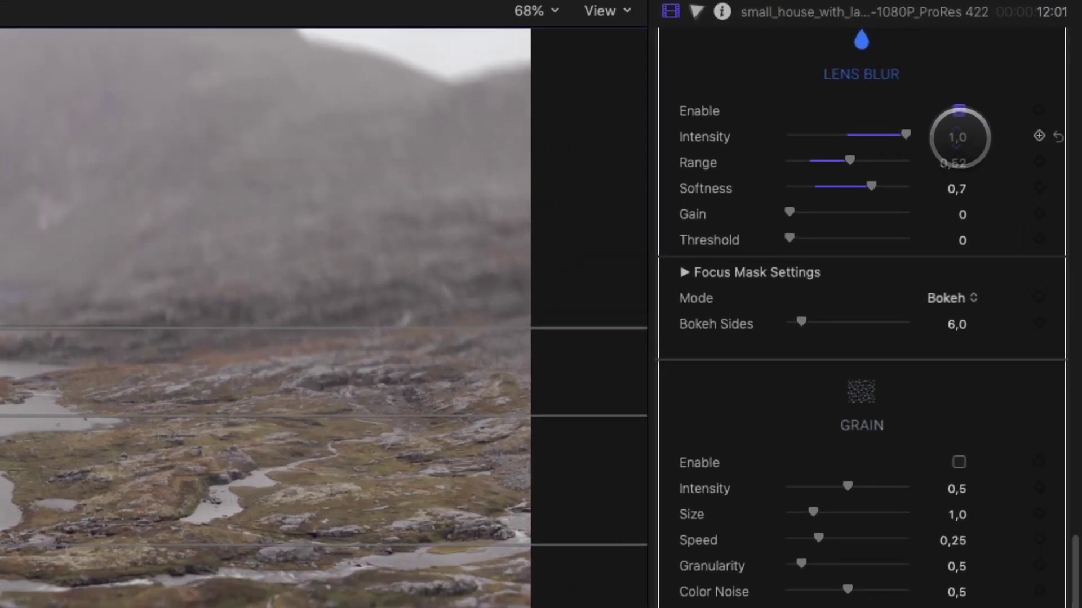
pyautogui.moveTo(957, 137); pyautogui.dragTo(956, 136)
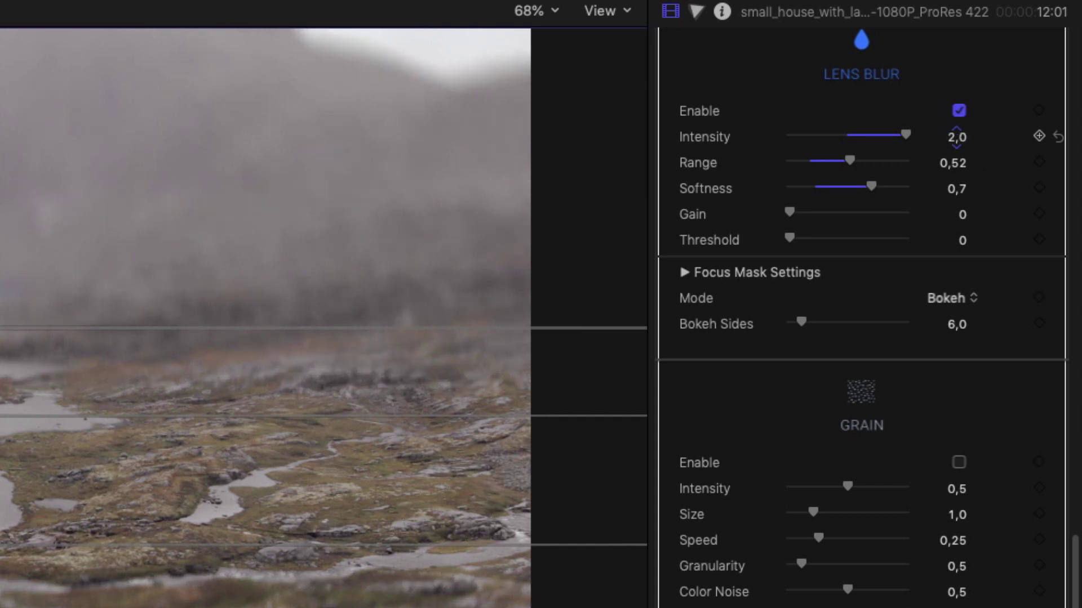
pyautogui.moveTo(952, 118); pyautogui.dragTo(962, 50)
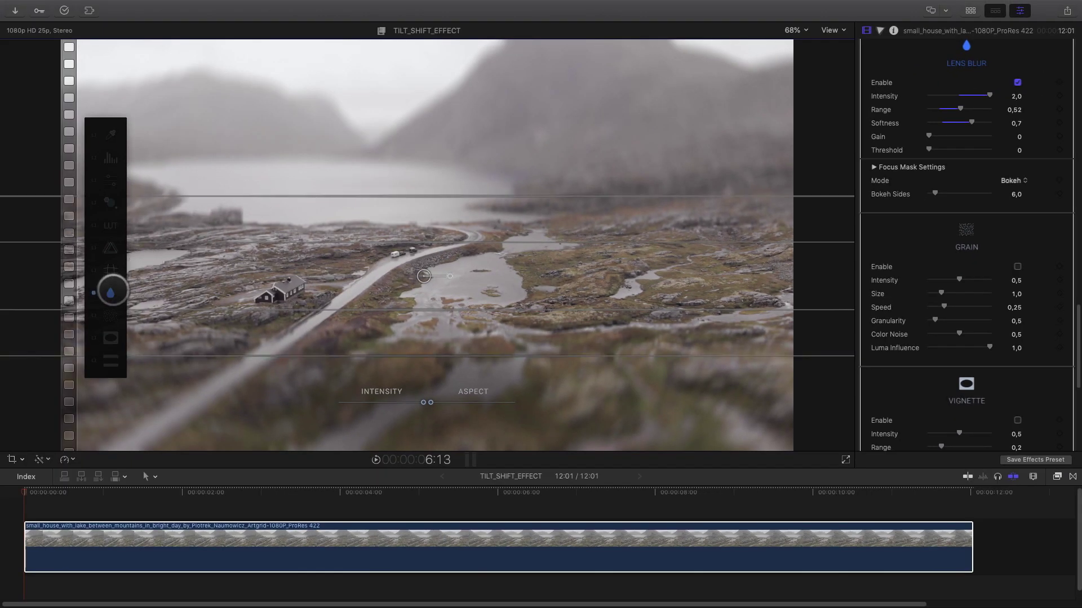
# Step: Hide the Lens Blur on-screen controls and scrub through the clip to review the tilt-shift blur, returning to the start
pyautogui.click(110, 293)
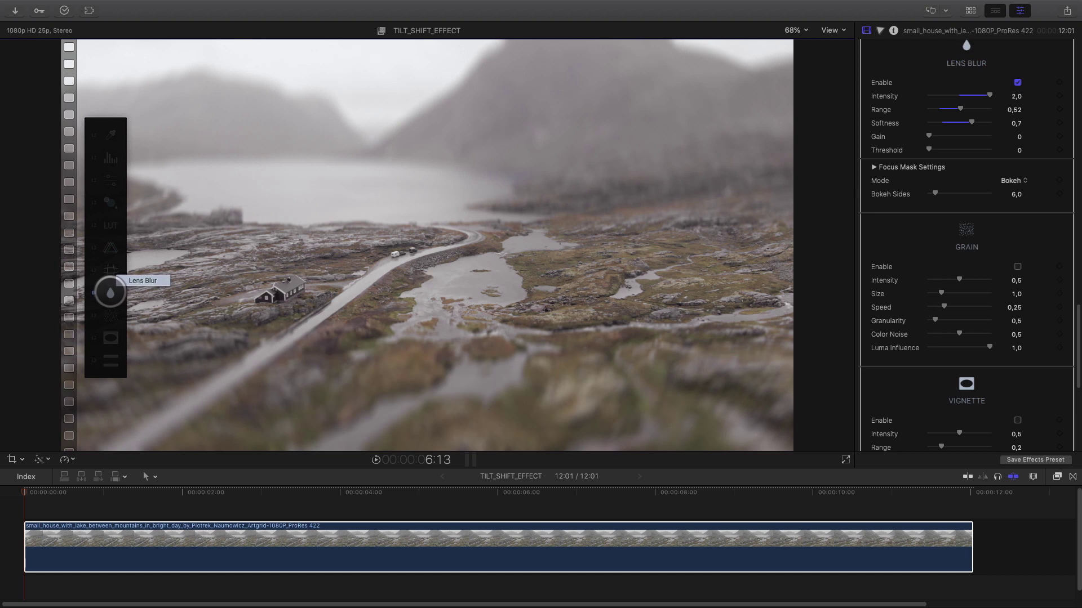
pyautogui.click(110, 293)
pyautogui.click(110, 292)
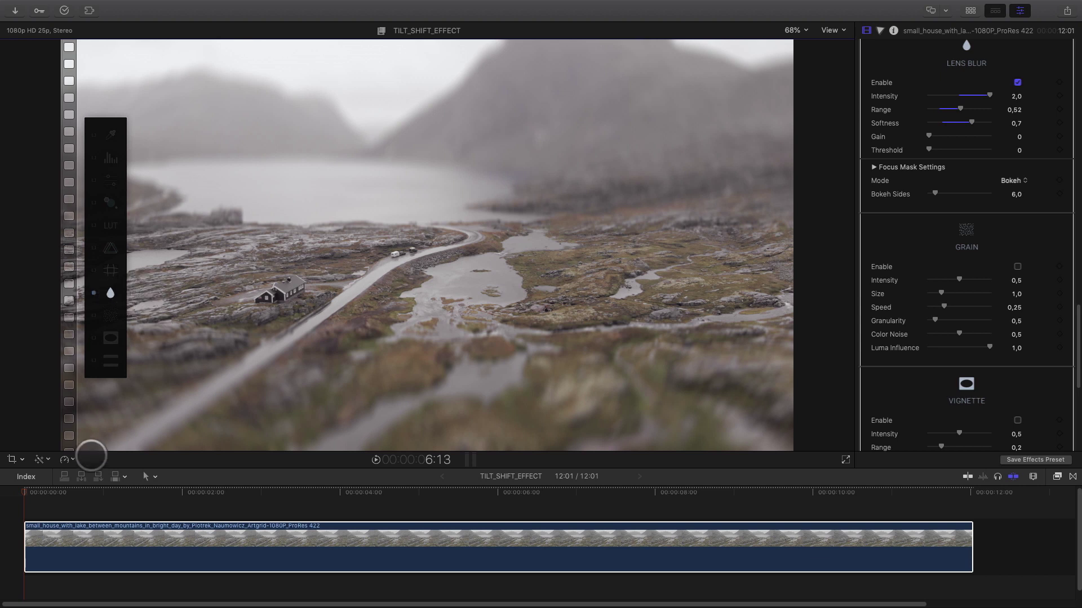
pyautogui.click(58, 493)
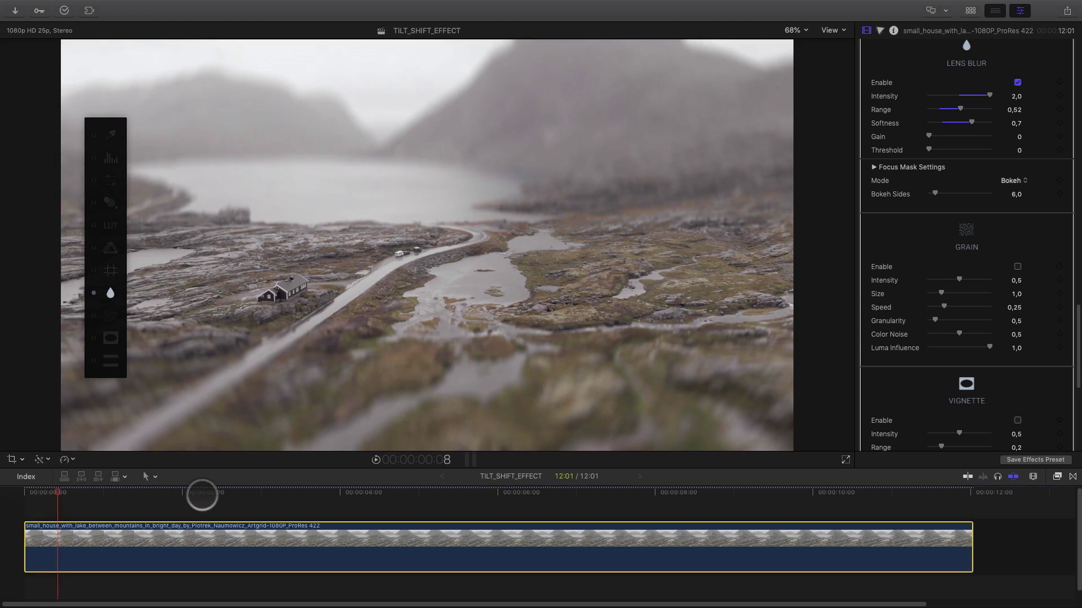
pyautogui.moveTo(201, 495); pyautogui.dragTo(423, 501)
pyautogui.moveTo(513, 504); pyautogui.dragTo(5, 482)
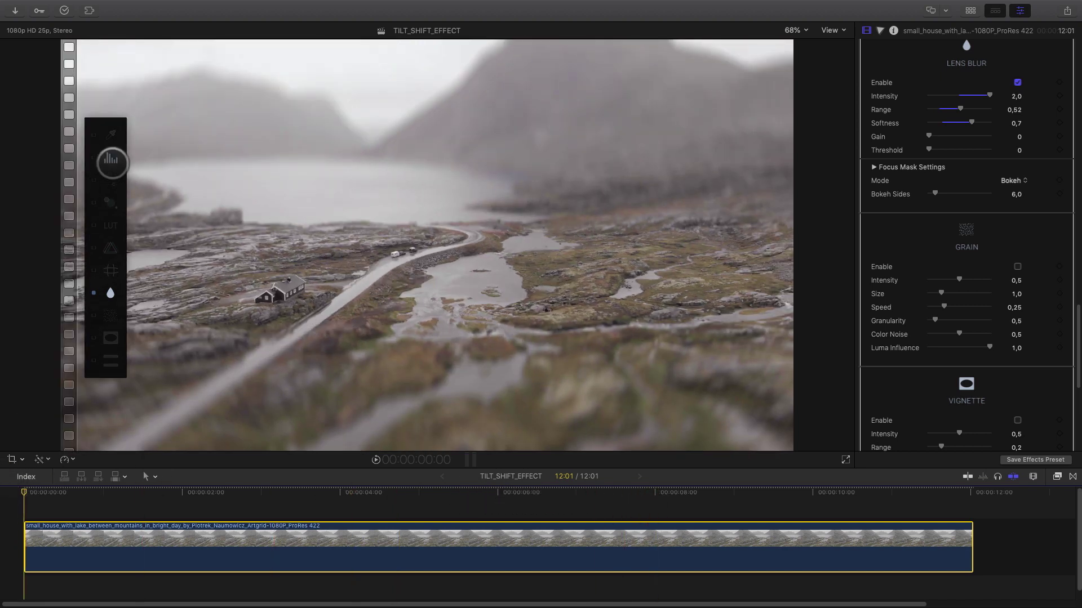
# Step: Enable Levels with exposure 0.16 and contrast 1.3, and Basic Adjustments with vibrance 1.19, saturation 1.4 and sharpness 0.36
pyautogui.click(109, 159)
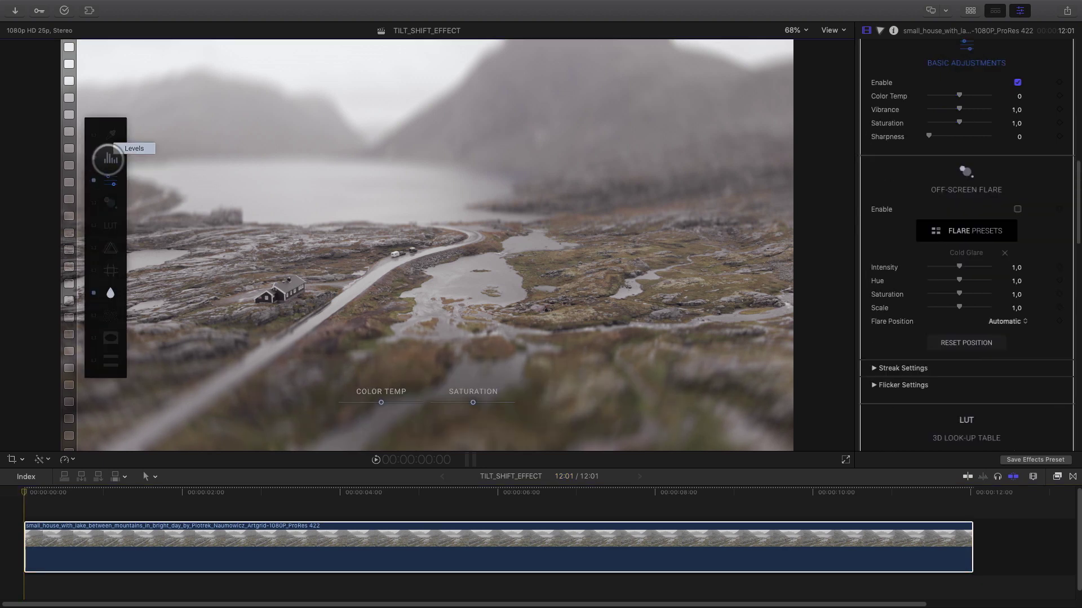
pyautogui.moveTo(958, 108)
pyautogui.mouseDown()
pyautogui.moveTo(970, 111)
pyautogui.moveTo(957, 97)
pyautogui.mouseUp()
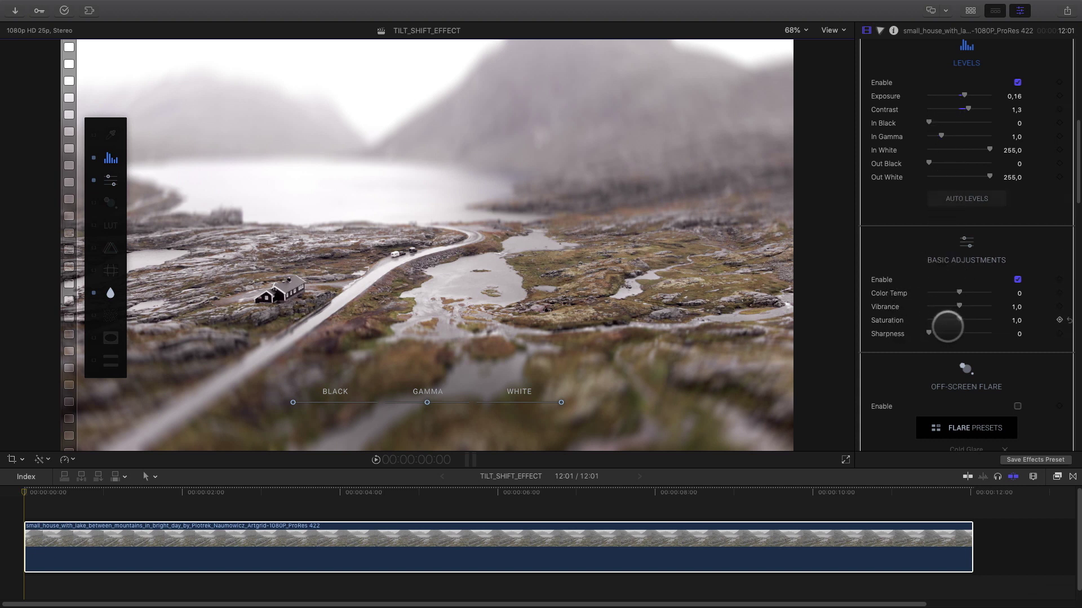
pyautogui.click(959, 319)
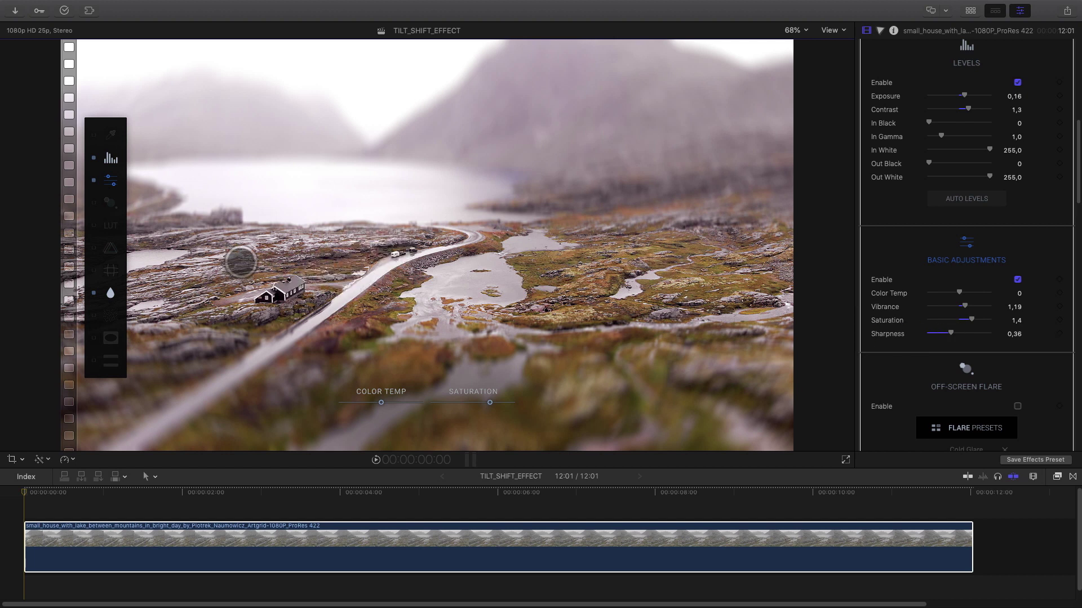
# Step: Soften the Lens Blur focus band's transition to a softness of 1.53 and hide its on-screen controls again
pyautogui.click(110, 292)
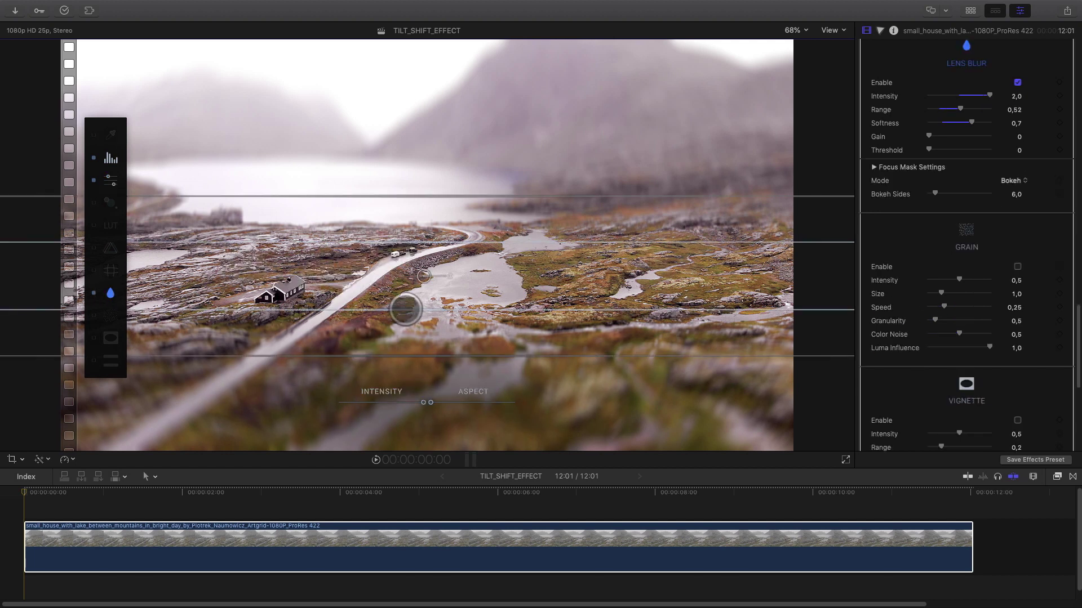
pyautogui.moveTo(409, 305); pyautogui.dragTo(411, 300)
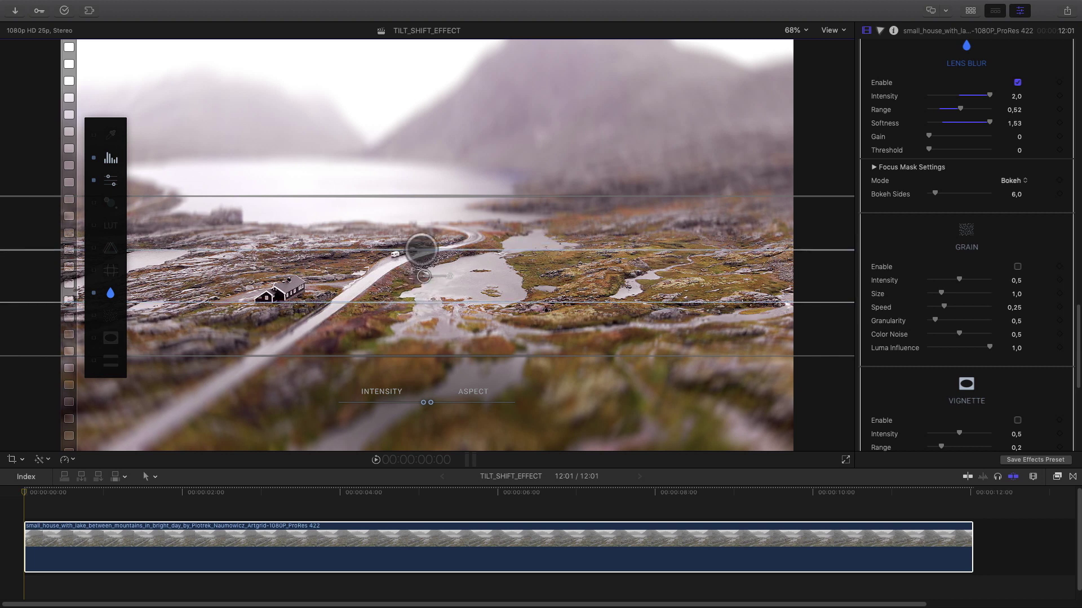
pyautogui.click(123, 291)
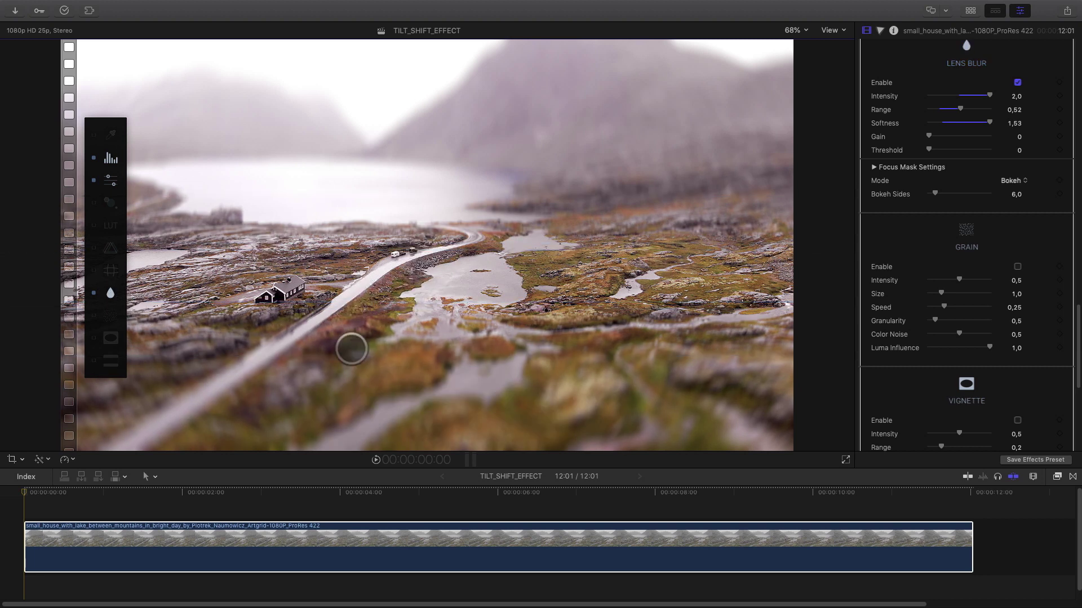
# Step: Enable the mFilmLook vignette on the clip
pyautogui.click(110, 337)
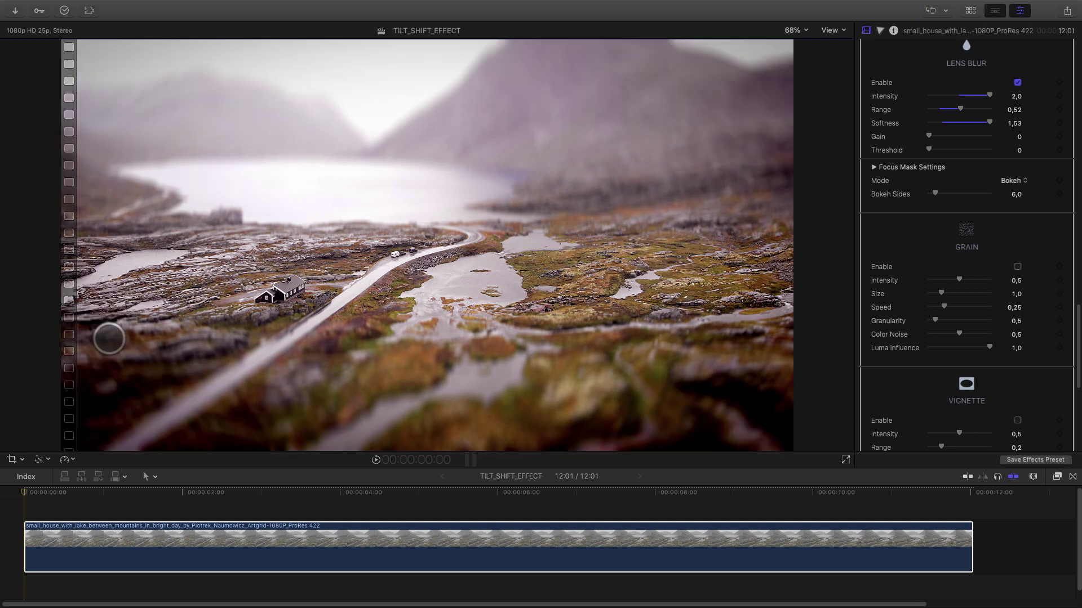
# Step: Set the vignette's intensity to 0.16 and range to 0.17, enable the 2.35:1 Cinemascope letterbox, and review the lake clip
pyautogui.moveTo(427, 402); pyautogui.dragTo(397, 403)
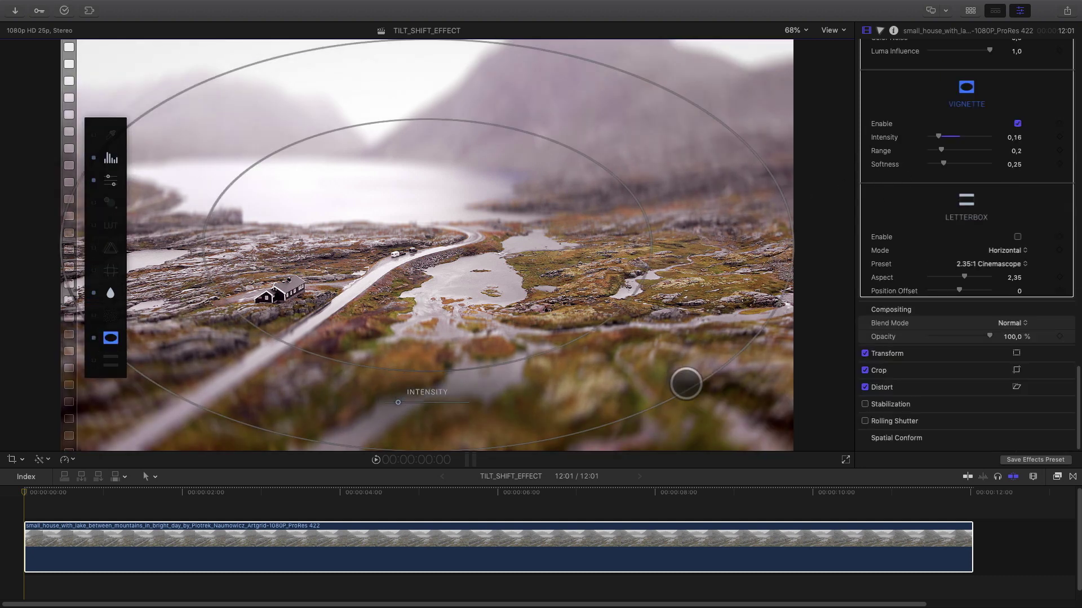
pyautogui.moveTo(686, 381); pyautogui.dragTo(763, 400)
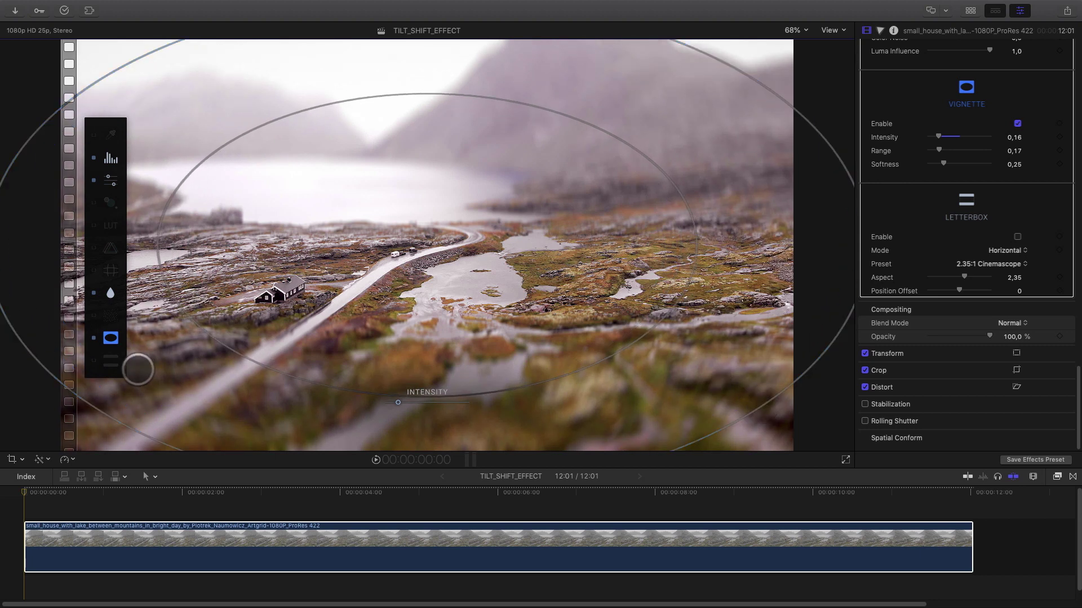
pyautogui.click(96, 360)
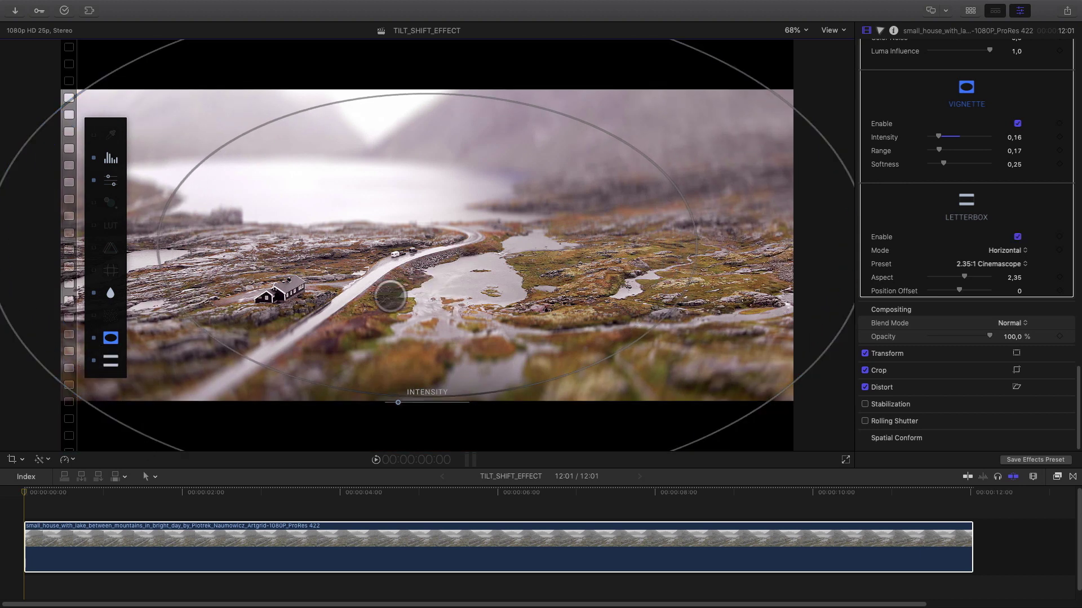
pyautogui.click(110, 337)
pyautogui.moveTo(34, 489); pyautogui.dragTo(688, 493)
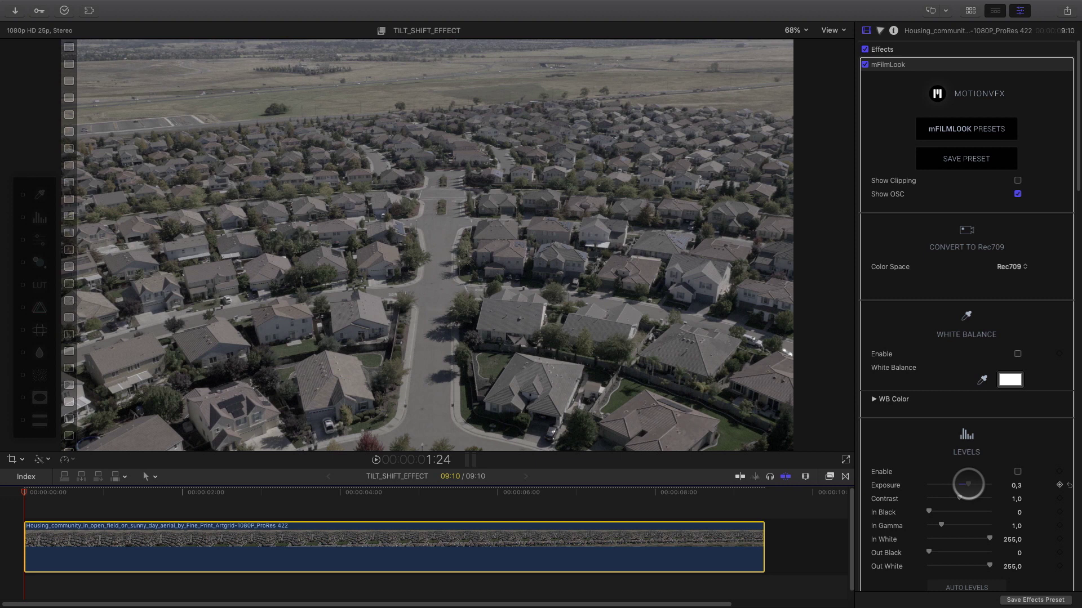
# Step: Enable Levels on the housing community clip with exposure 0.56 and contrast 1.36
pyautogui.click(1012, 472)
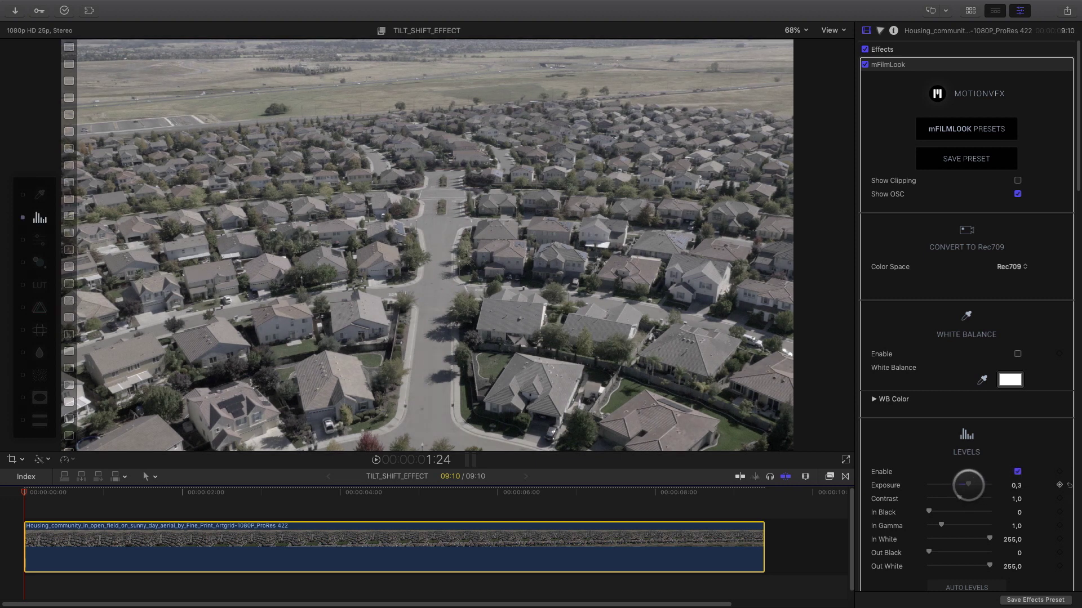
pyautogui.moveTo(968, 485); pyautogui.dragTo(969, 499)
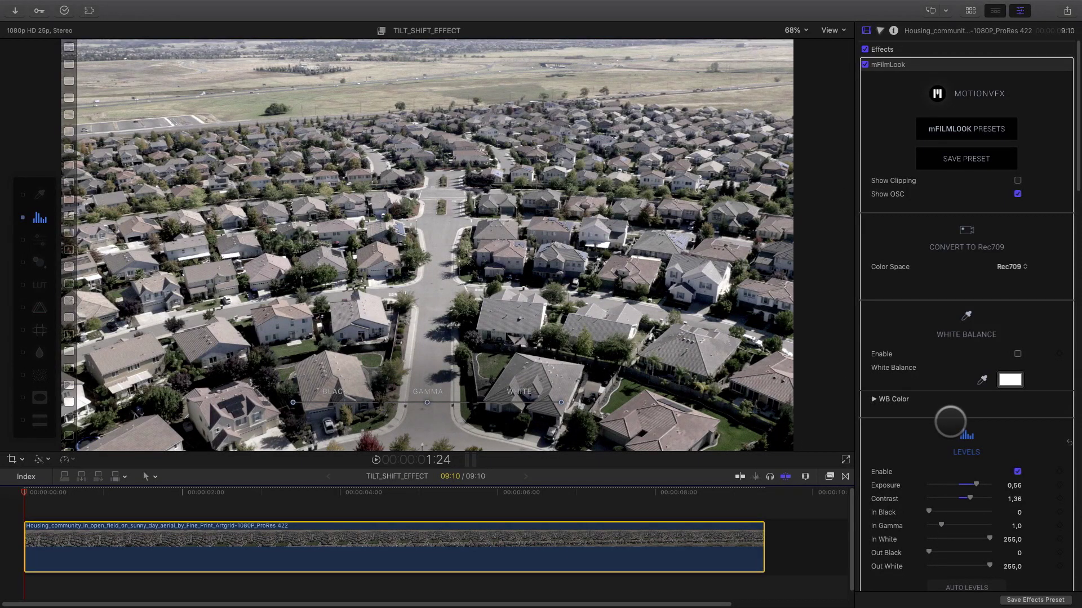
# Step: Enable Lens Blur with range 0.4, softness 1.17 and aspect ratio 0.33, centring the flattened focus ellipse on the foreground street
pyautogui.click(39, 352)
pyautogui.moveTo(473, 402); pyautogui.dragTo(457, 402)
pyautogui.moveTo(622, 290); pyautogui.dragTo(481, 273)
pyautogui.moveTo(648, 406); pyautogui.dragTo(507, 336)
pyautogui.moveTo(431, 248); pyautogui.dragTo(445, 403)
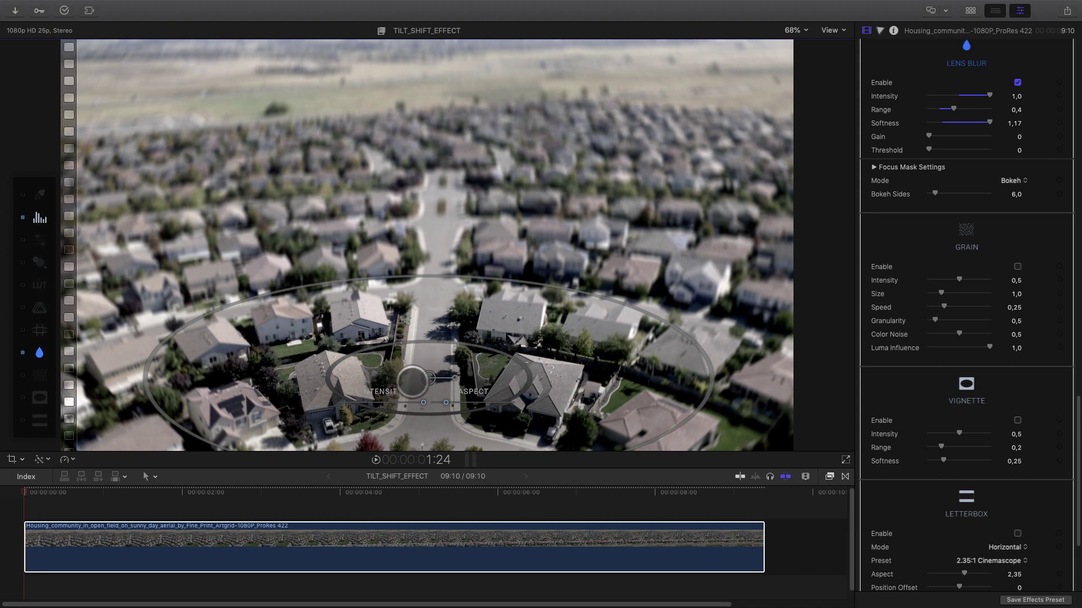
pyautogui.moveTo(446, 402); pyautogui.dragTo(444, 403)
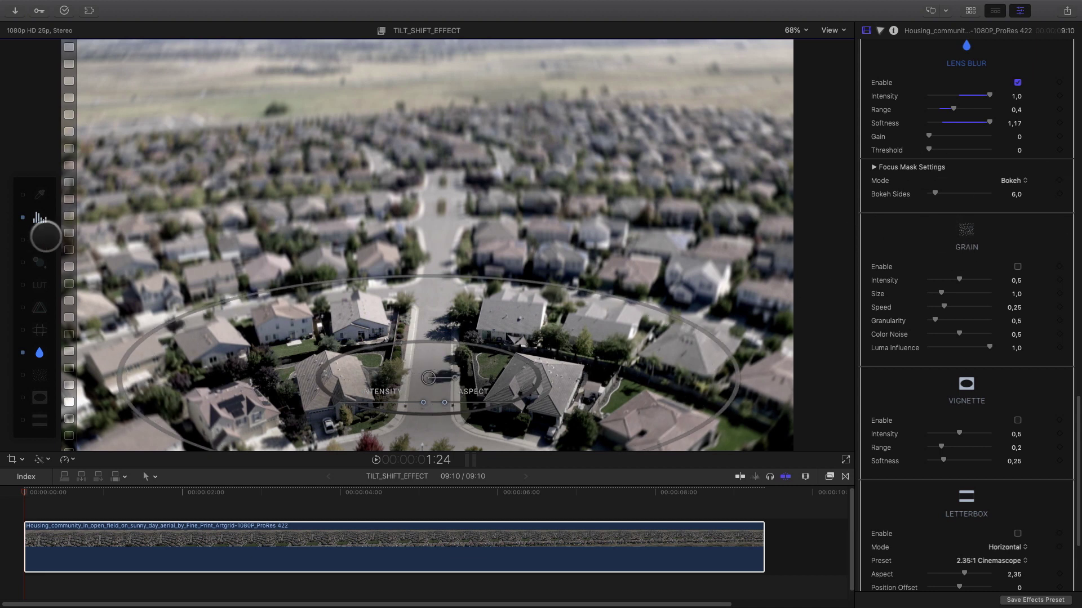
# Step: Enable Basic Adjustments with vibrance 1.06, saturation 2.0 and sharpness 0.26, and set the Lens Blur range to 0.47
pyautogui.click(39, 239)
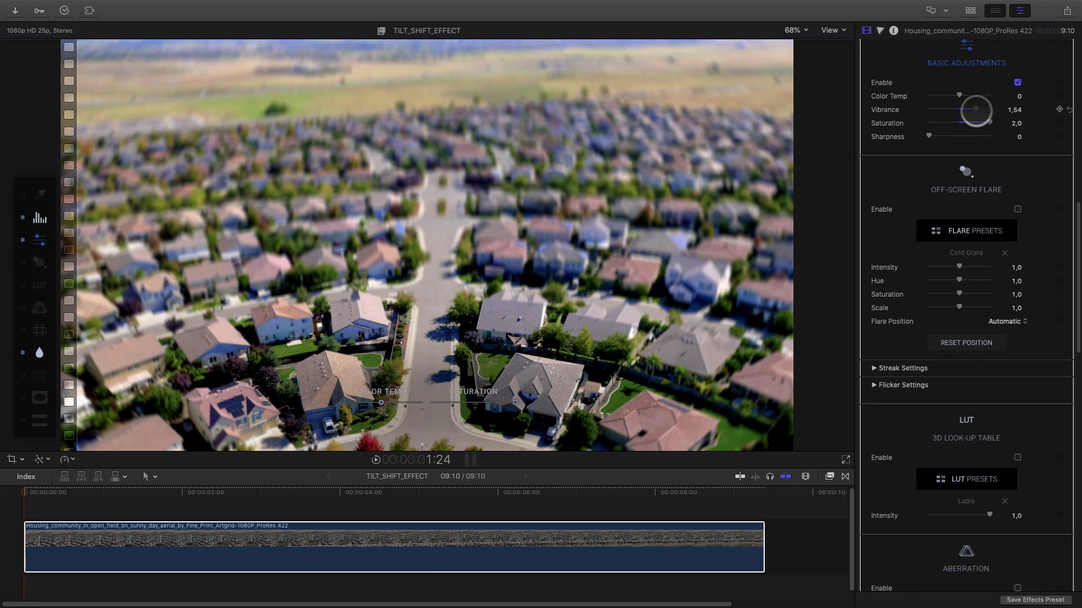
pyautogui.moveTo(961, 108); pyautogui.dragTo(962, 108)
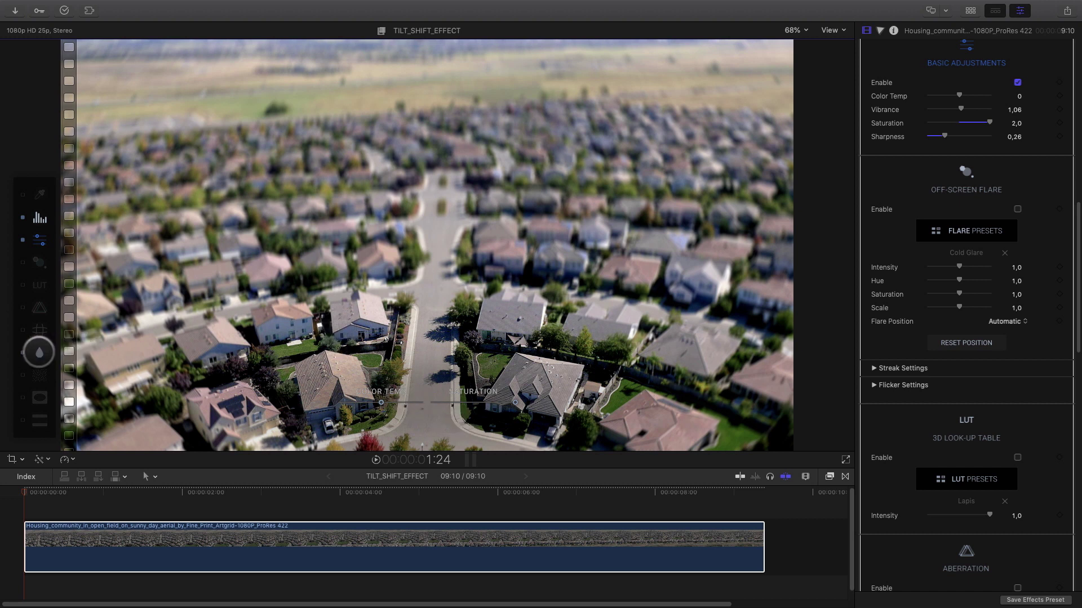
pyautogui.click(39, 352)
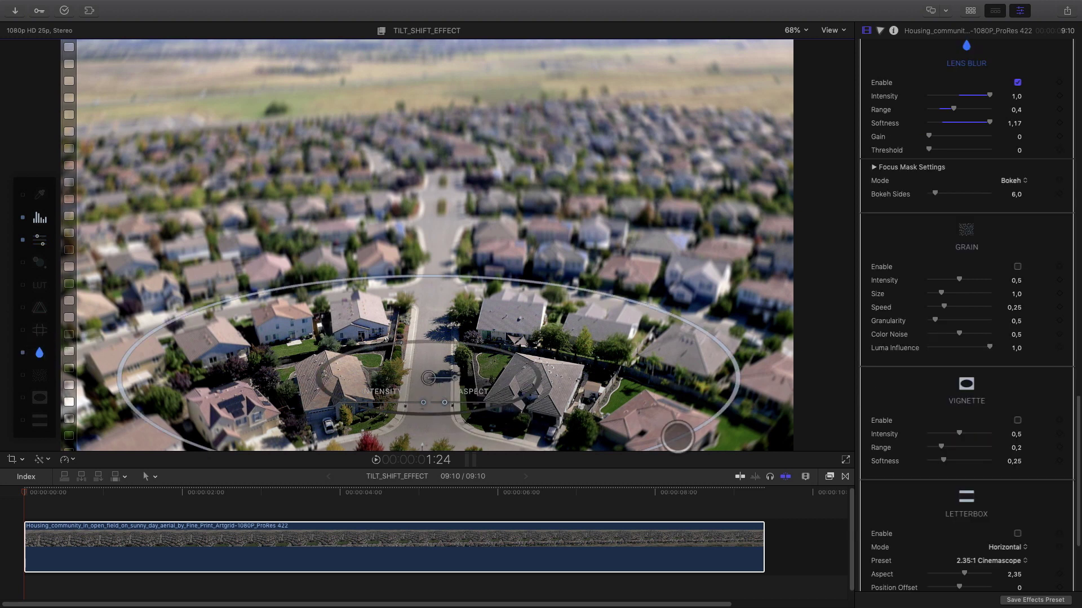
pyautogui.moveTo(678, 438); pyautogui.dragTo(653, 423)
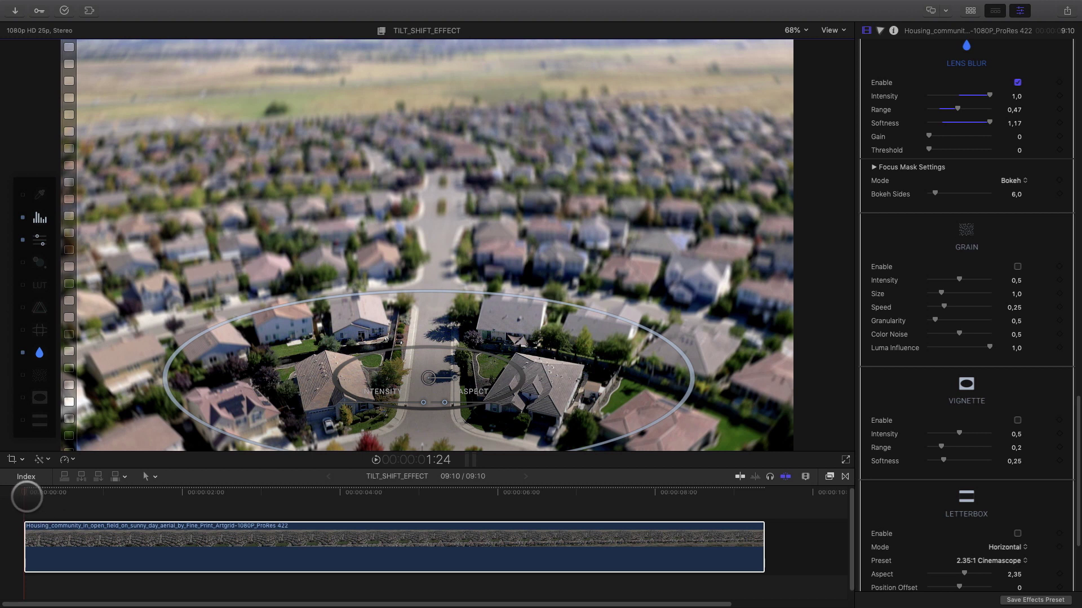
# Step: Hide the Lens Blur on-screen controls and scrub through the housing clip to review the focus area as the camera moves
pyautogui.moveTo(27, 497); pyautogui.dragTo(65, 488)
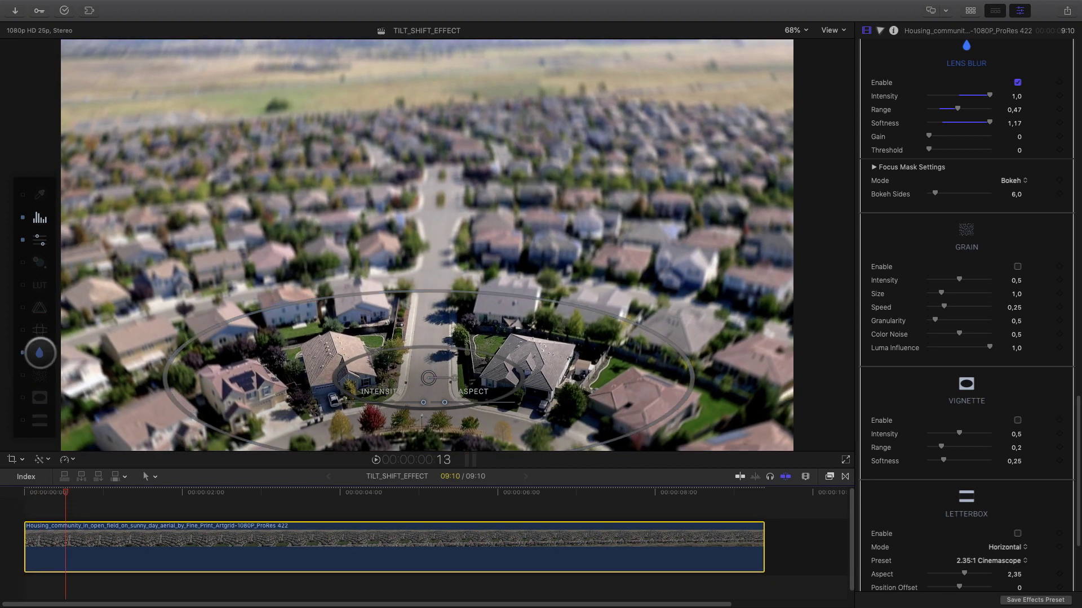
pyautogui.click(52, 454)
pyautogui.press('space')
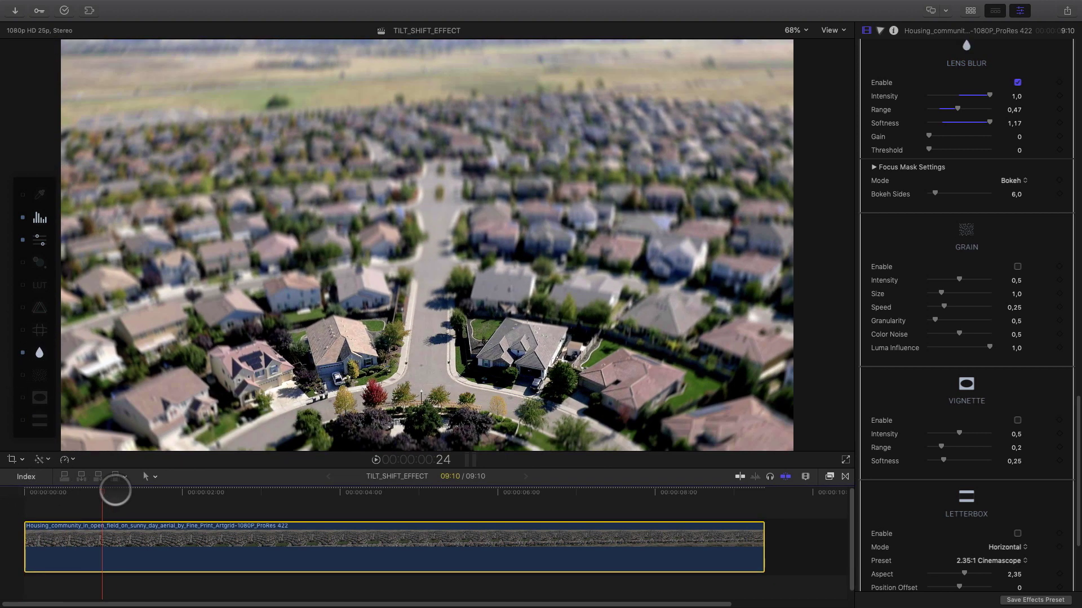
pyautogui.moveTo(289, 493); pyautogui.dragTo(548, 498)
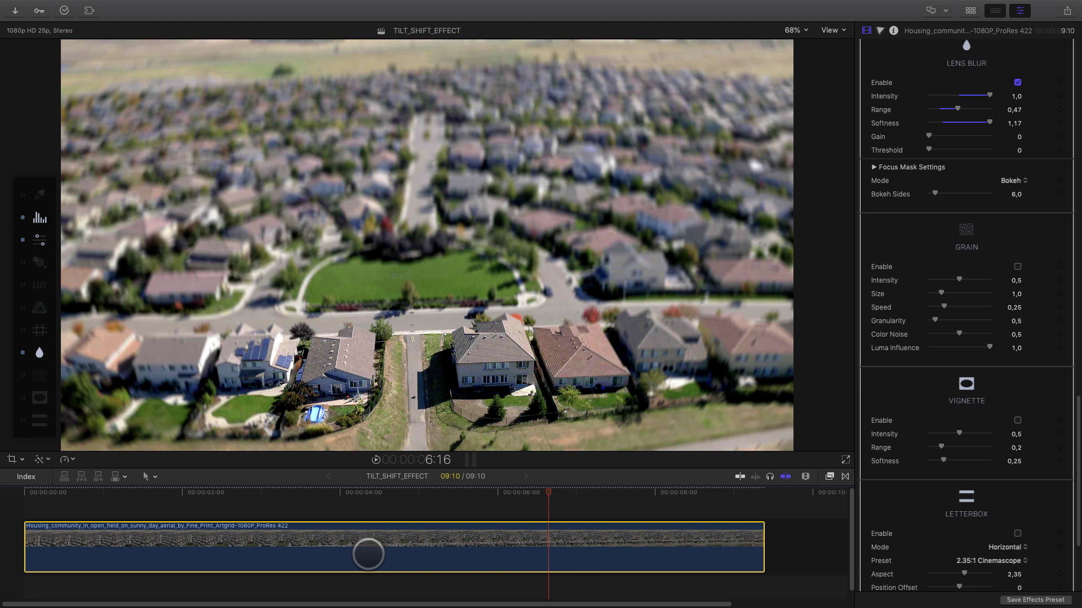
# Step: Retime the housing clip to Fast 2x and review the sped-up footage, returning to its start
pyautogui.click(72, 460)
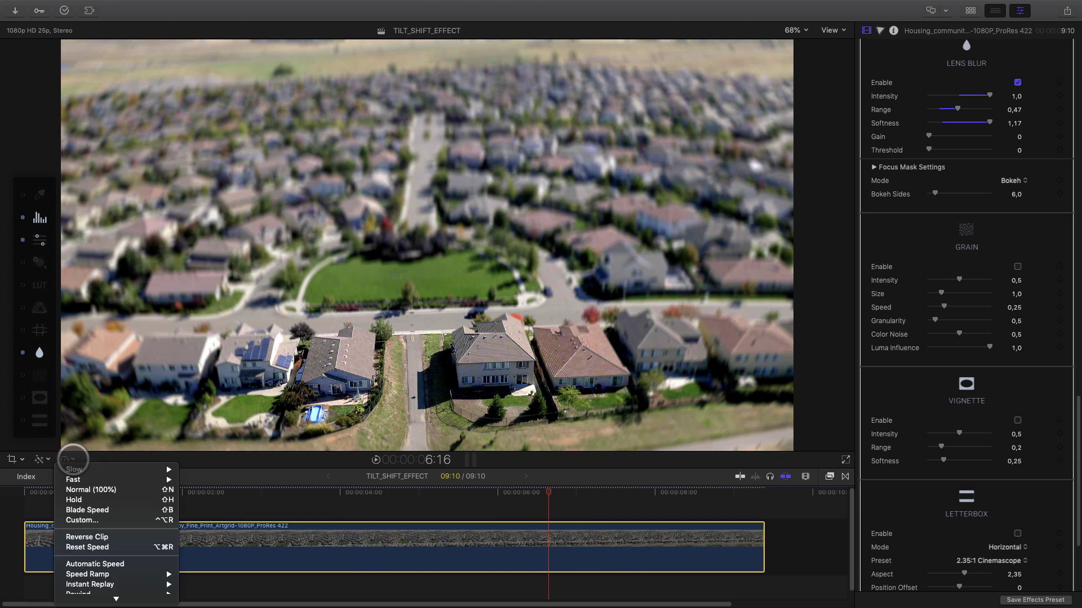
pyautogui.moveTo(79, 480)
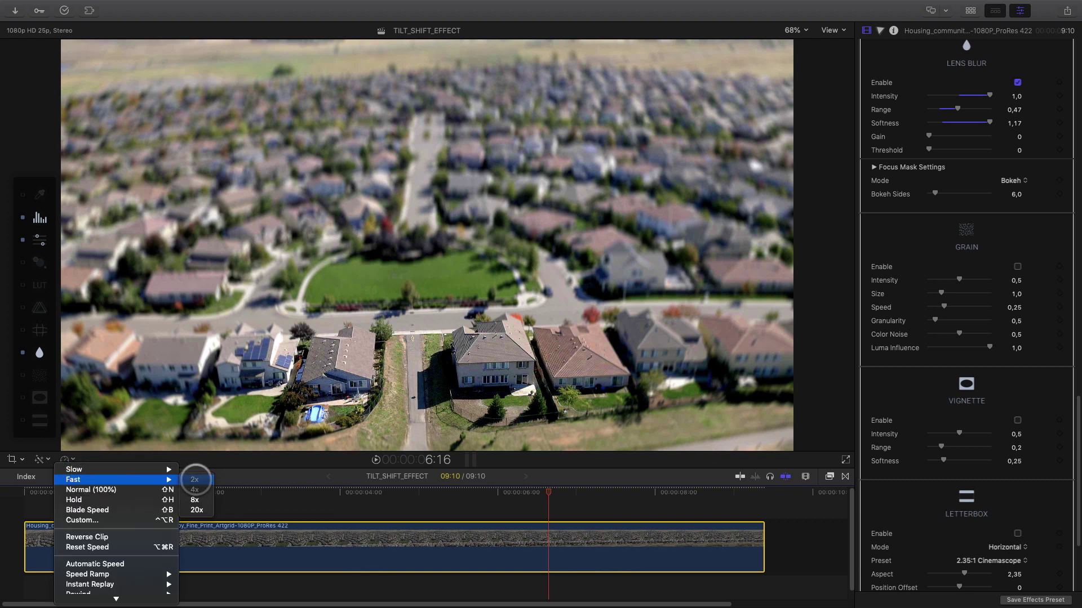
pyautogui.click(195, 479)
pyautogui.click(160, 490)
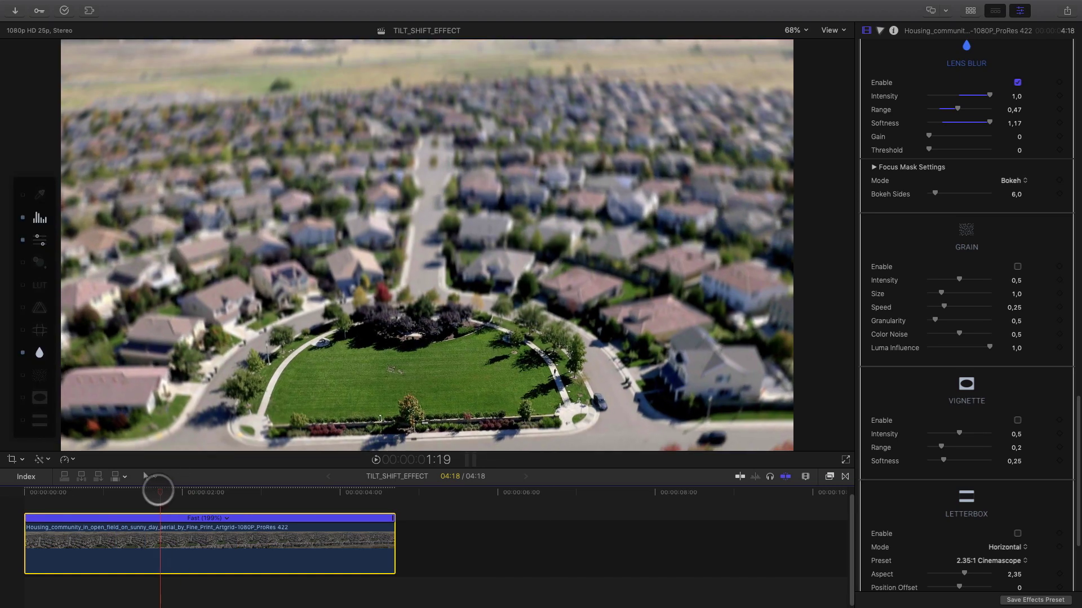
pyautogui.moveTo(160, 491); pyautogui.dragTo(126, 491)
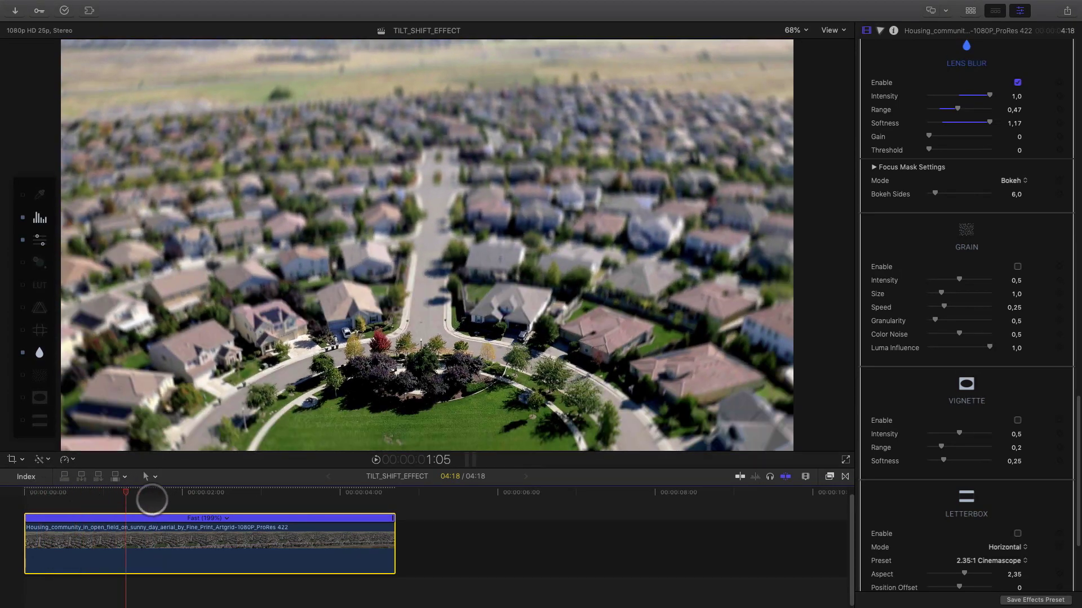
pyautogui.moveTo(273, 500); pyautogui.dragTo(16, 502)
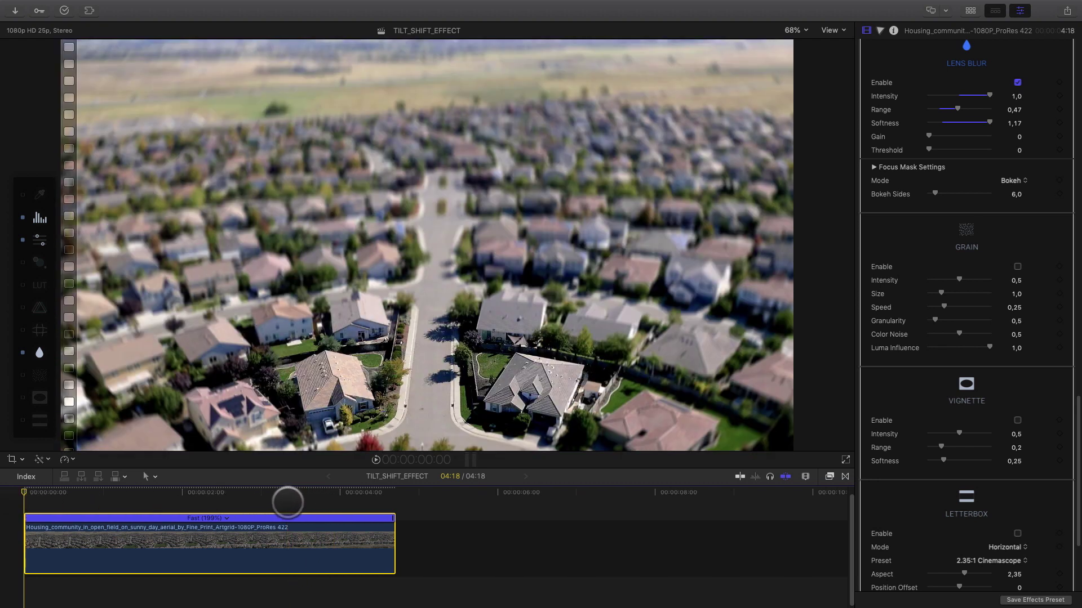
# Step: At 3:15, move the Lens Blur focus mask onto the green park with Center Y at -0.1, and keyframe its centre
pyautogui.click(309, 498)
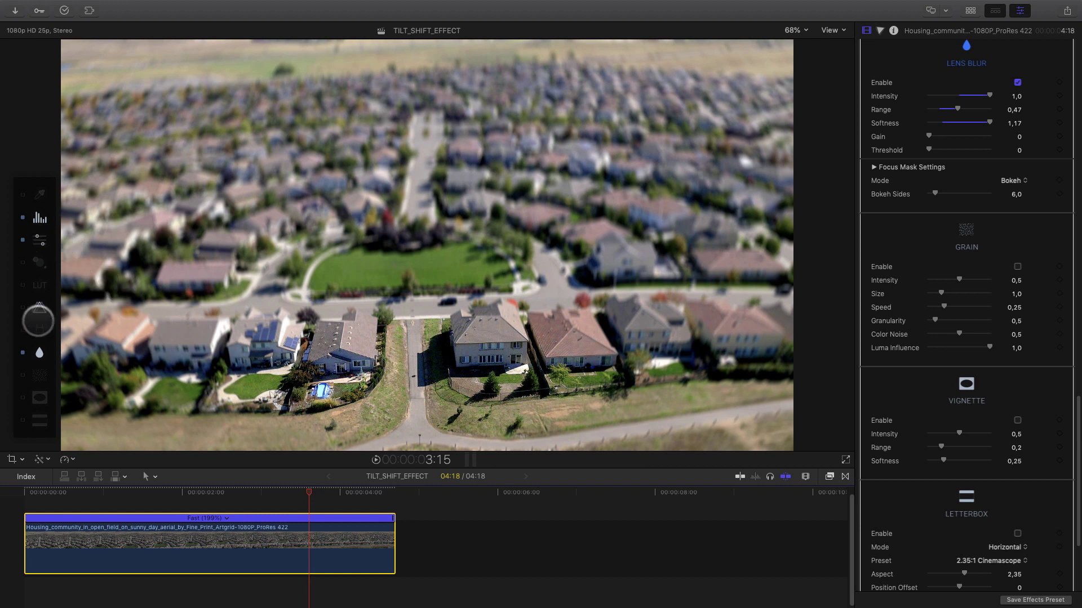
pyautogui.click(40, 352)
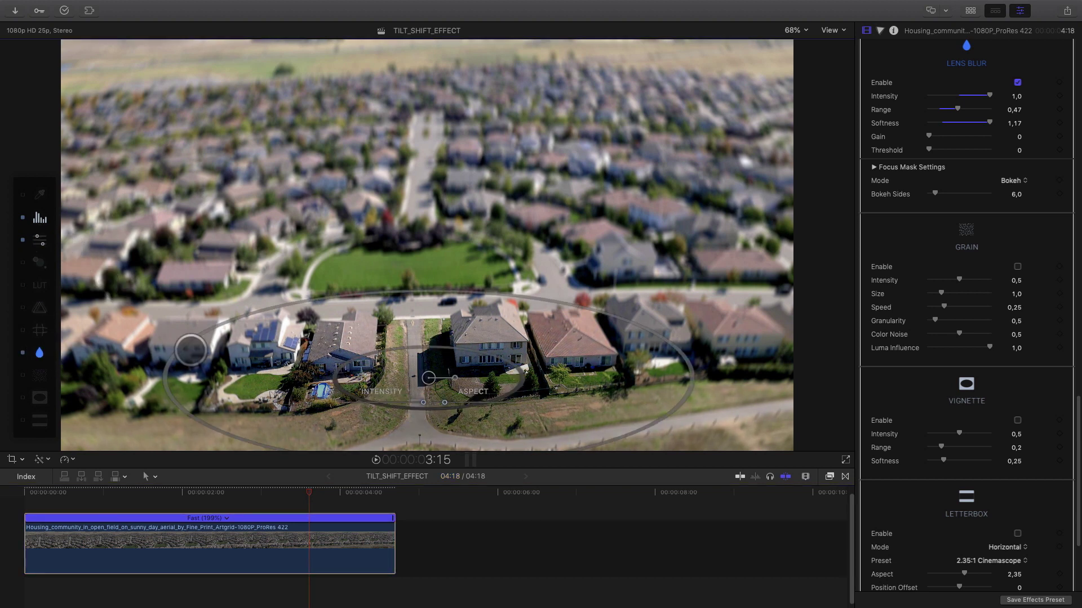
pyautogui.click(874, 168)
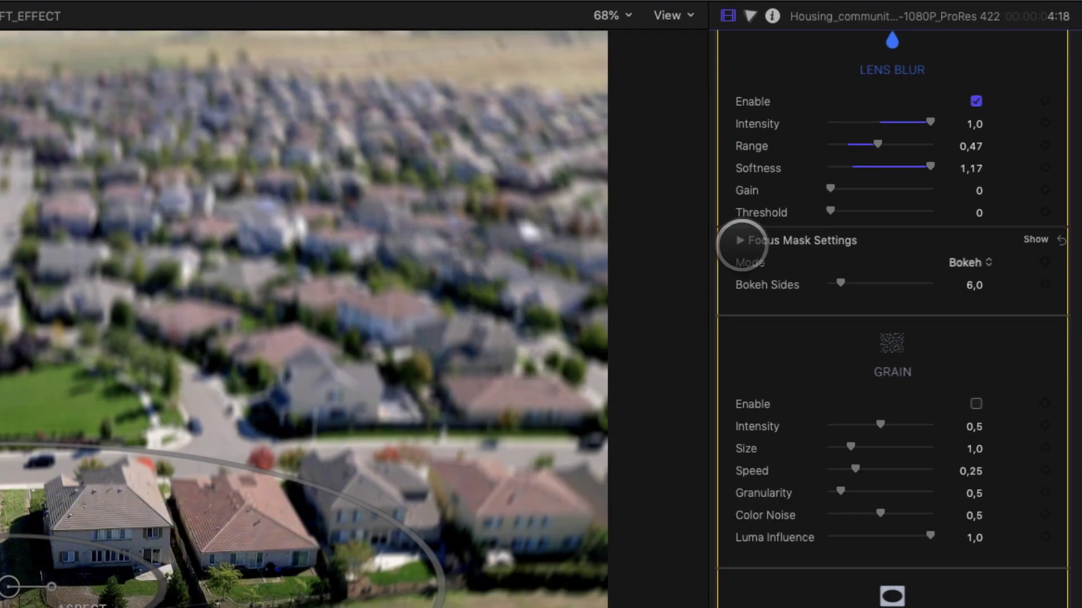
pyautogui.click(740, 242)
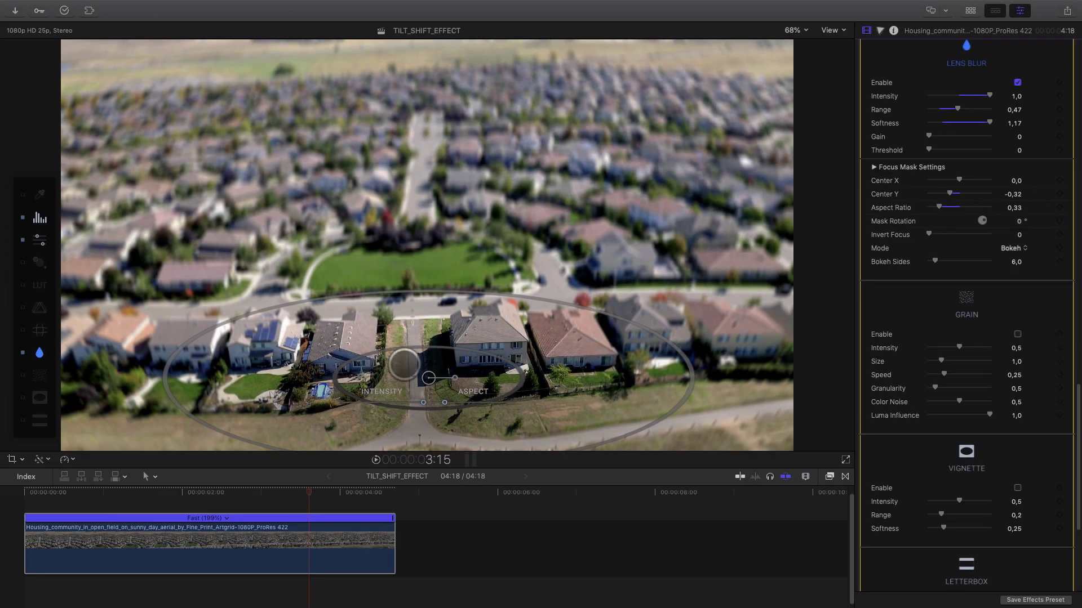
pyautogui.moveTo(9, 587); pyautogui.dragTo(1, 424)
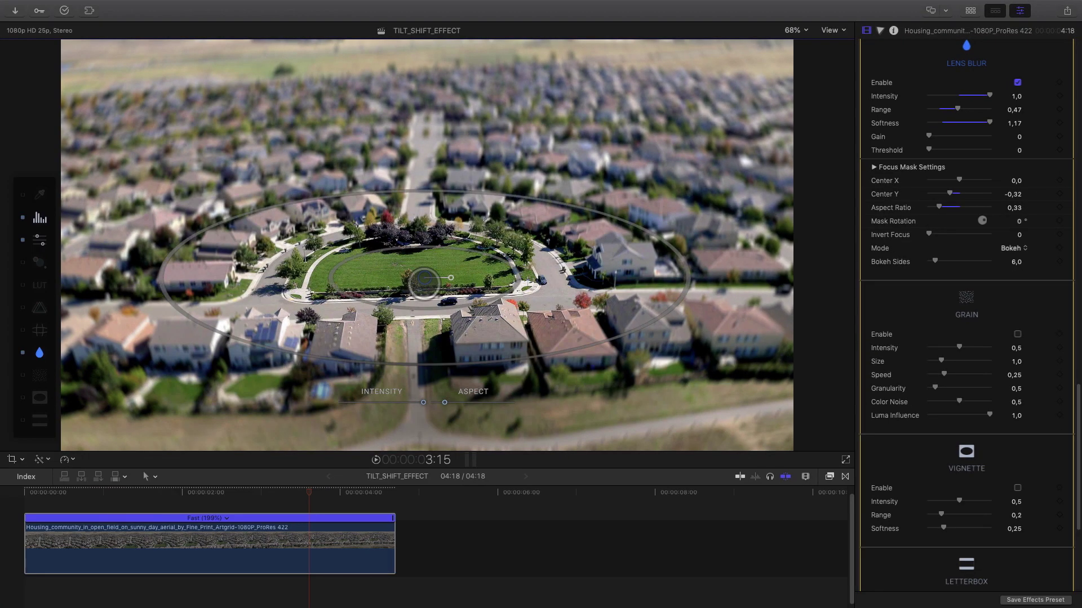
pyautogui.moveTo(424, 279); pyautogui.dragTo(423, 285)
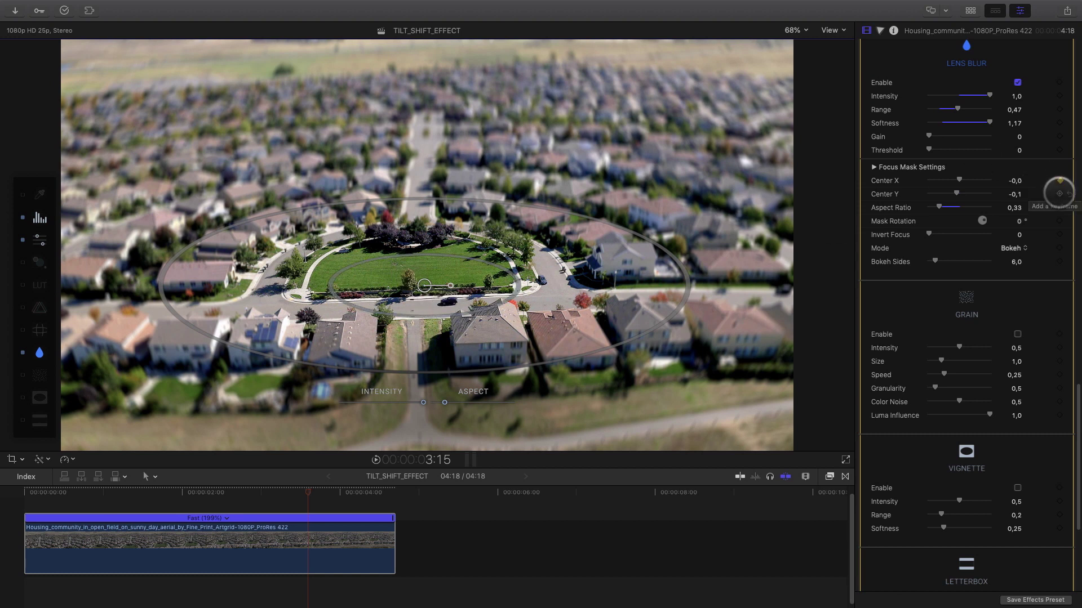
# Step: Strengthen the Lens Blur to intensity 1.98 and softness 5.0, and adjust the focus ellipse to a range of 0.4
pyautogui.click(25, 492)
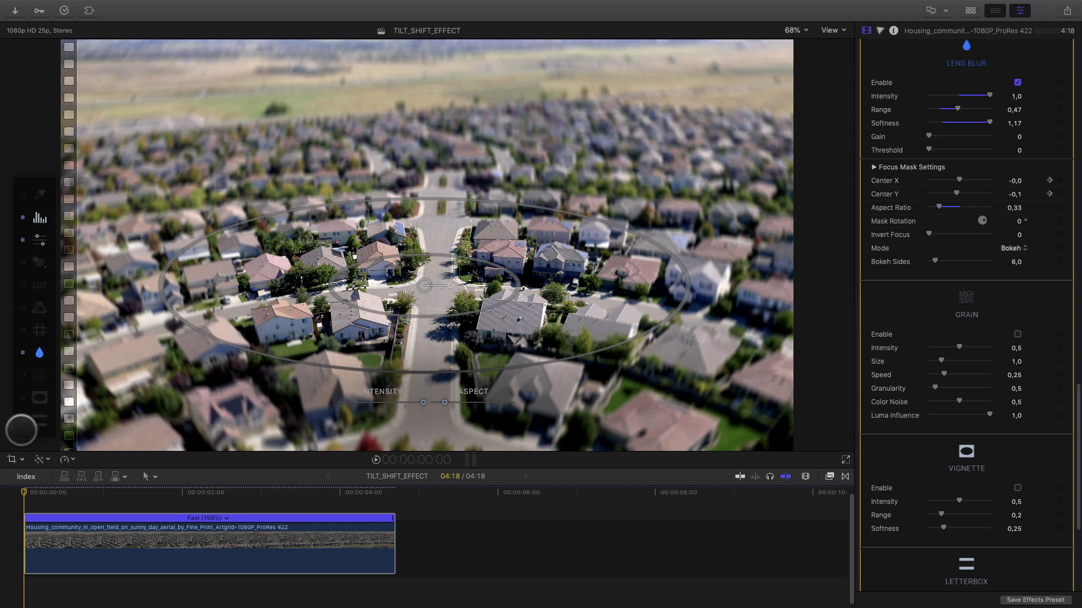
pyautogui.moveTo(584, 350); pyautogui.dragTo(580, 345)
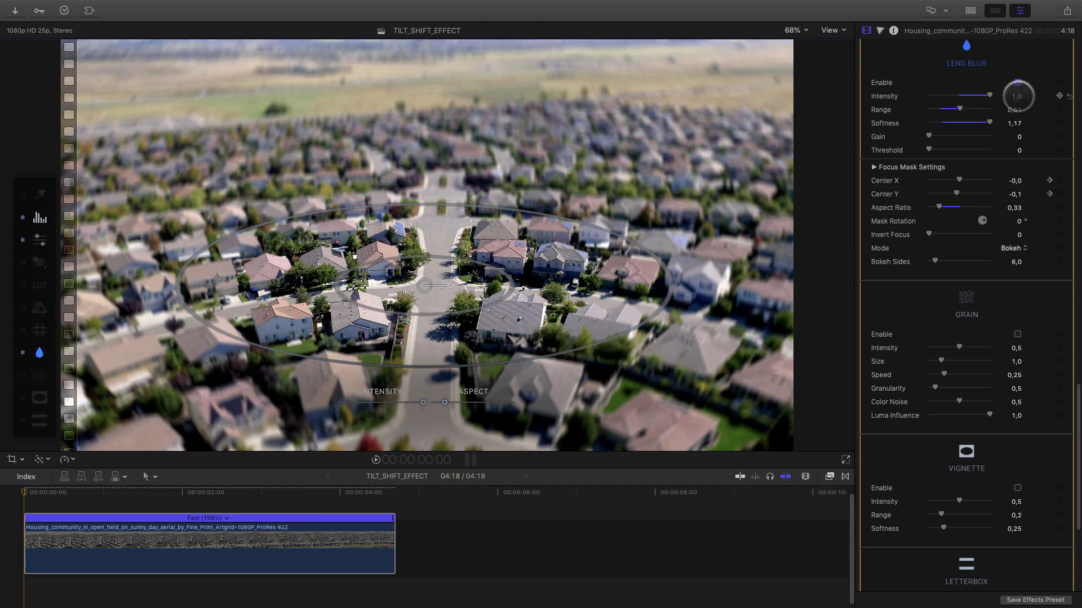
pyautogui.moveTo(1017, 97); pyautogui.dragTo(1012, 44)
pyautogui.moveTo(479, 308); pyautogui.dragTo(451, 294)
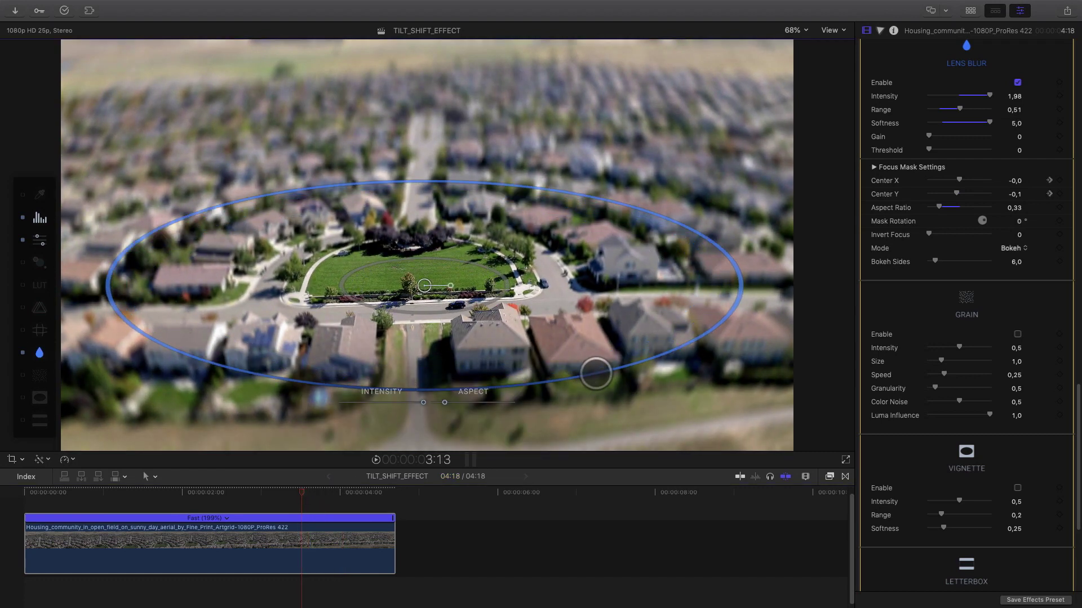
# Step: Enable the vignette on the housing clip with intensity 0.18 and add the letterbox
pyautogui.click(39, 398)
pyautogui.moveTo(417, 402); pyautogui.dragTo(400, 403)
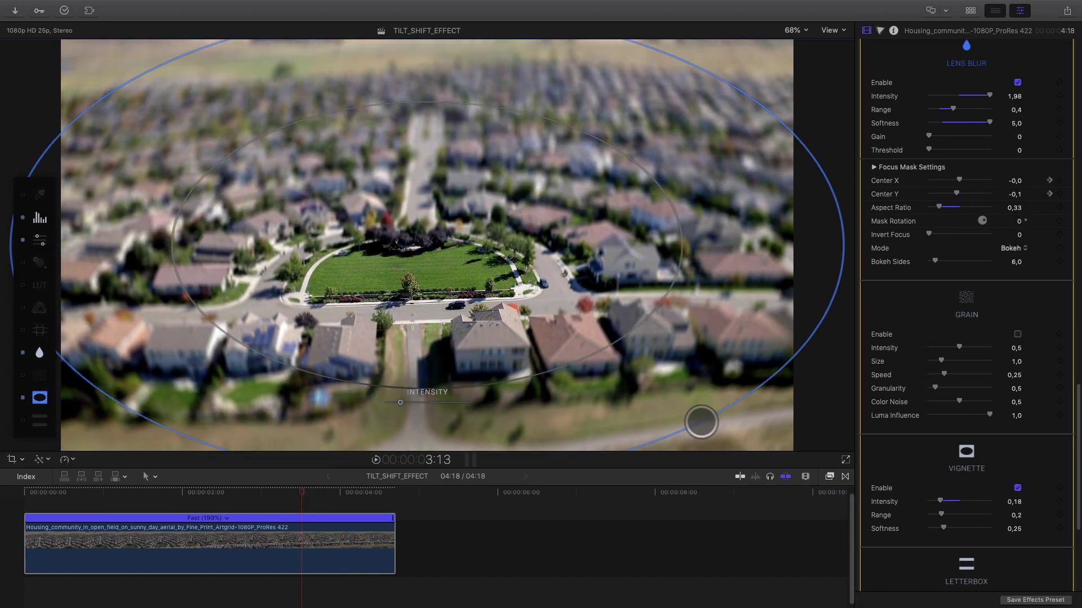
pyautogui.click(39, 420)
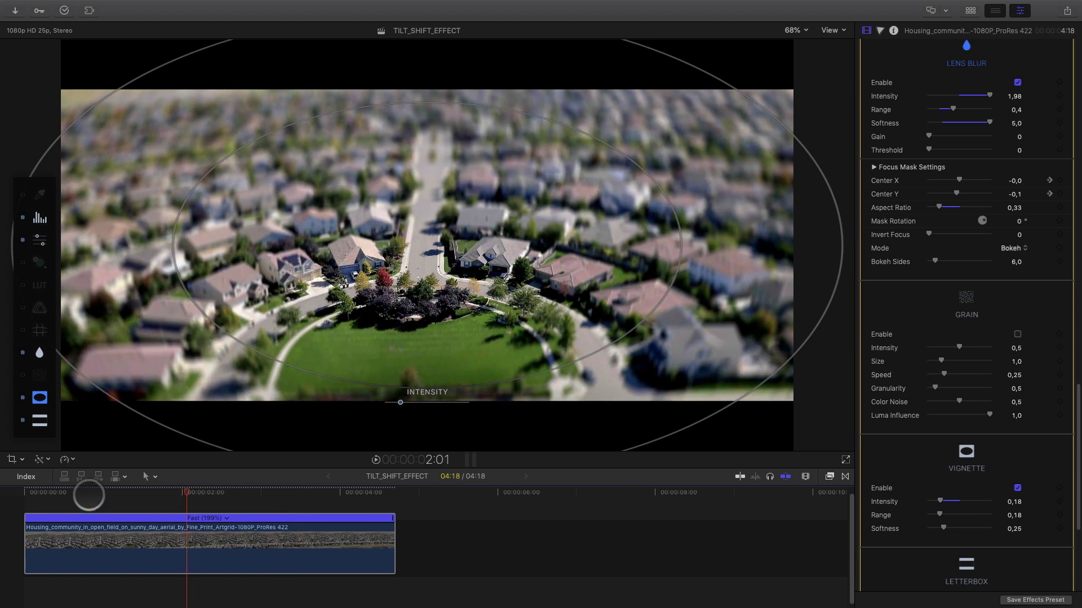
pyautogui.click(1, 492)
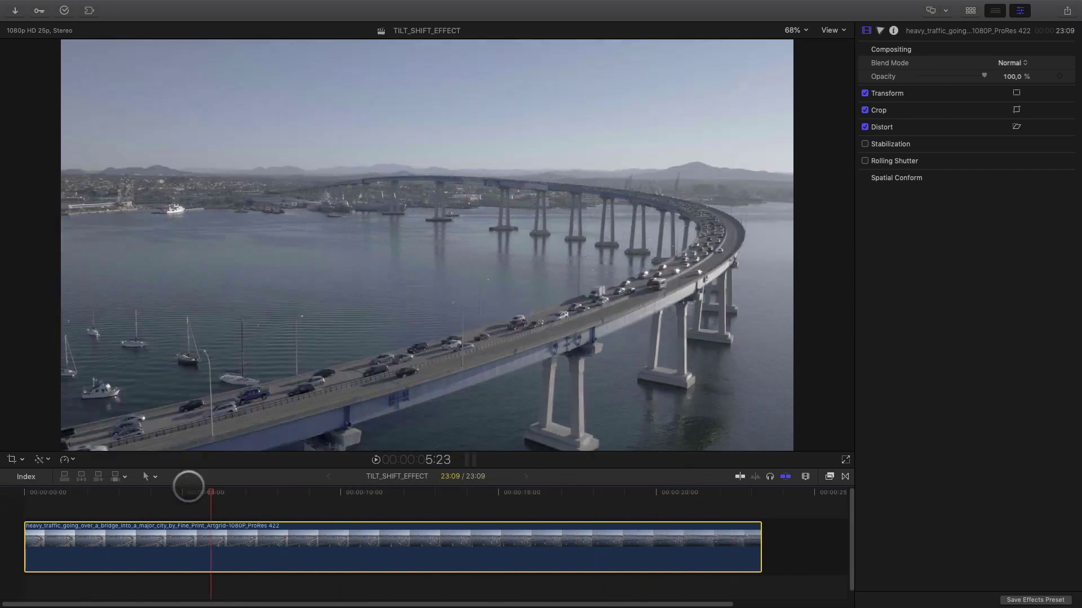
# Step: Apply the mFilmLook effect to the bridge traffic clip and close the effects browser
pyautogui.click(829, 476)
pyautogui.moveTo(654, 518); pyautogui.dragTo(632, 518)
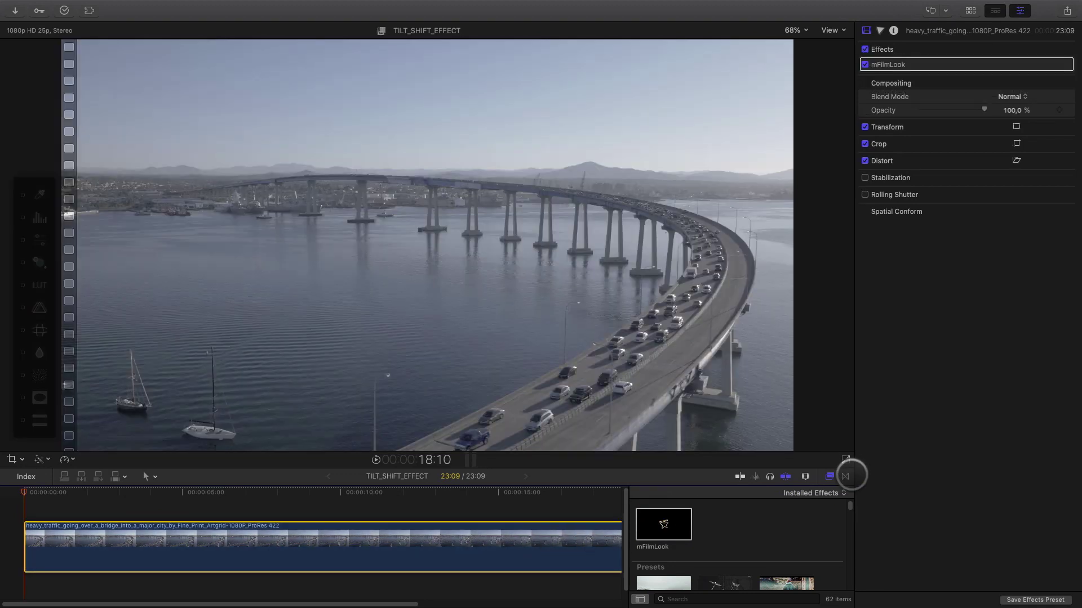
pyautogui.click(845, 476)
# Step: Enable Levels on the bridge clip with exposure 0.14 and contrast 1.18
pyautogui.scroll(-5, 1039, 219)
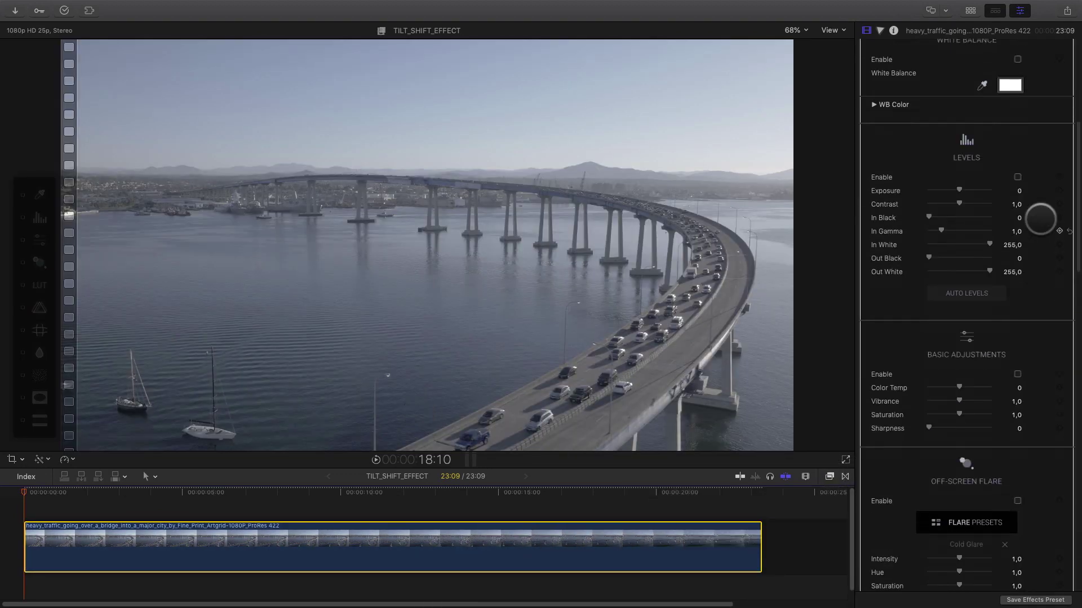
pyautogui.click(1018, 177)
pyautogui.moveTo(959, 190); pyautogui.dragTo(964, 204)
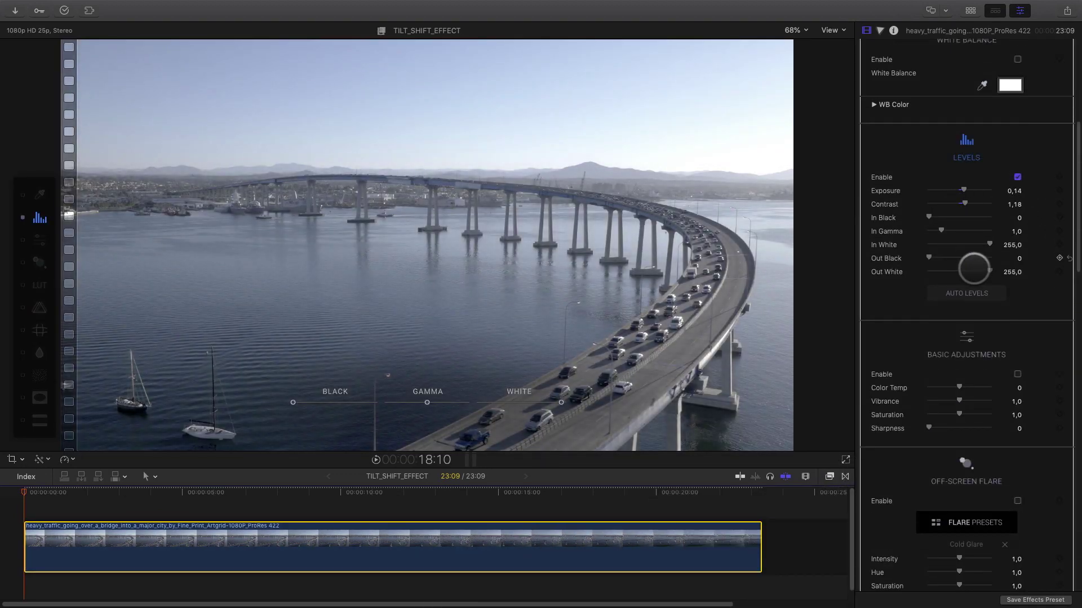
pyautogui.scroll(-2, 1062, 306)
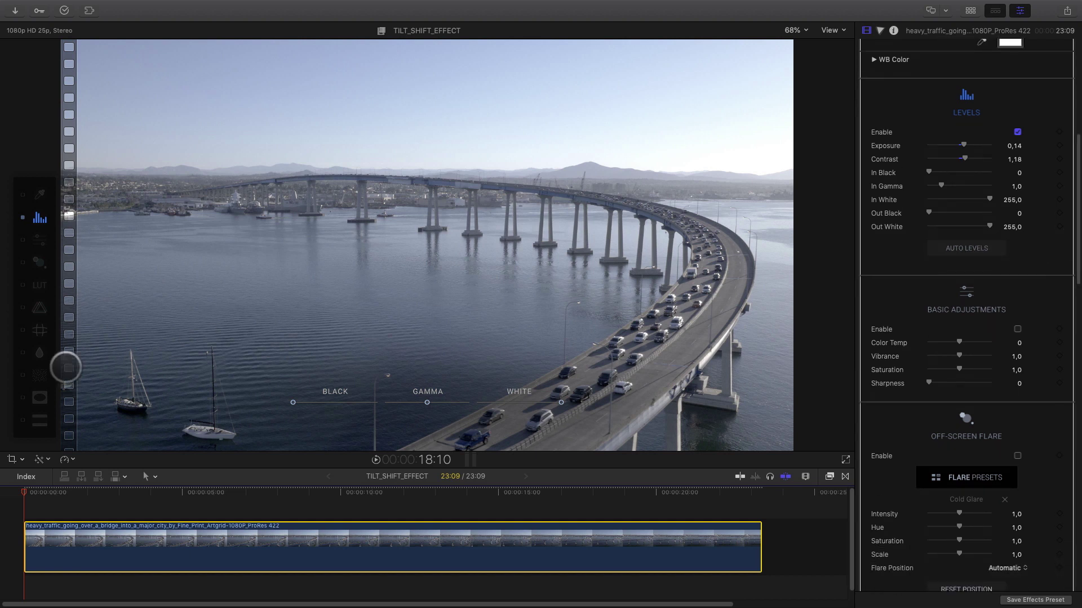
# Step: Enable Lens Blur on the bridge clip with intensity 1.97 and fit a tilted focus ellipse over the road traffic, range 0.35
pyautogui.click(39, 352)
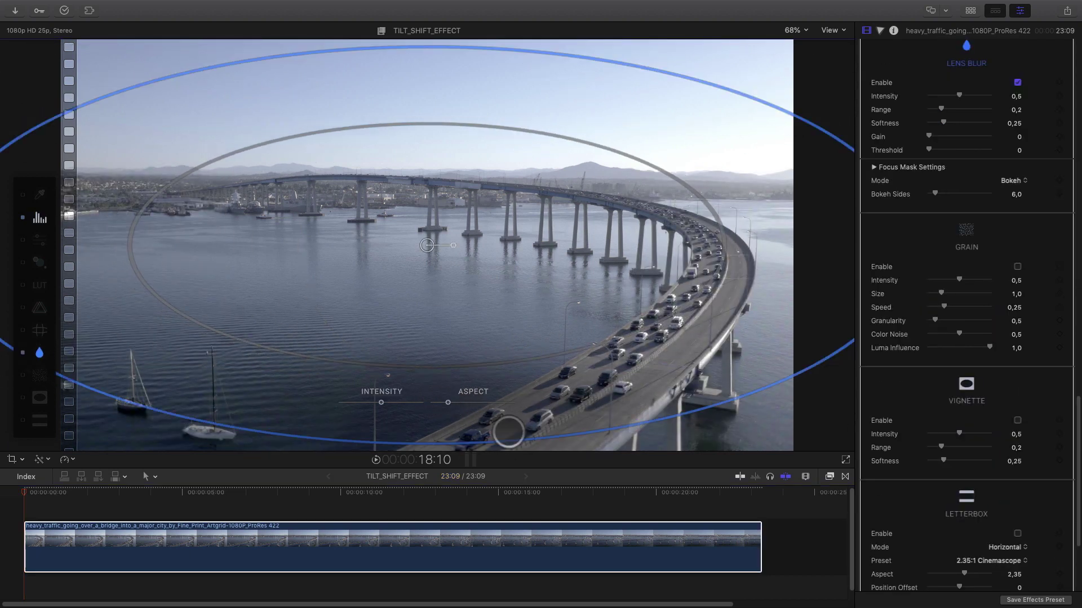
pyautogui.moveTo(509, 432); pyautogui.dragTo(432, 366)
pyautogui.moveTo(453, 246); pyautogui.dragTo(562, 383)
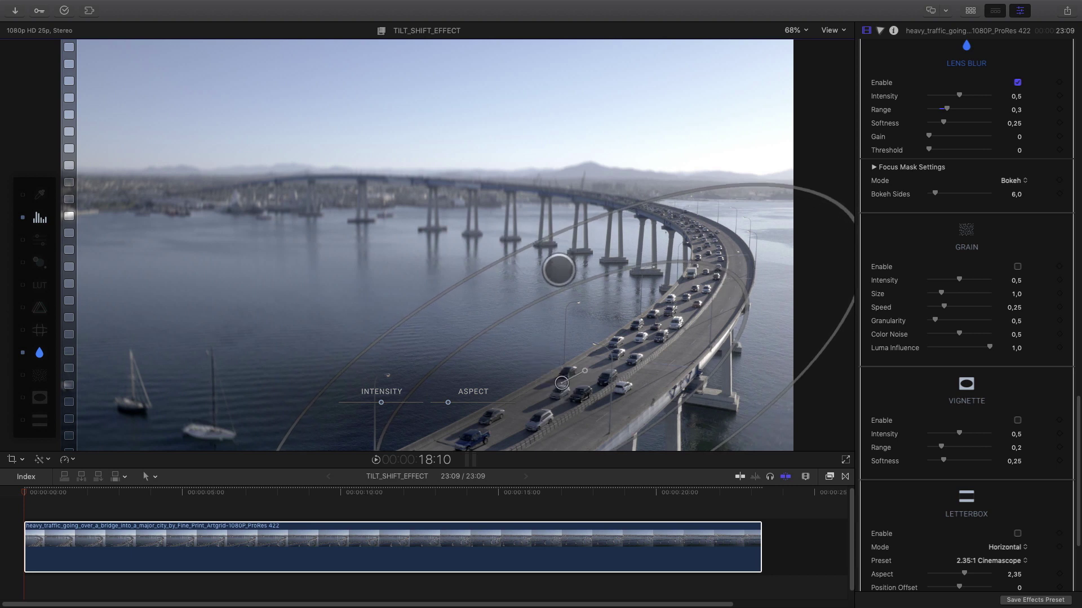
pyautogui.moveTo(763, 197); pyautogui.dragTo(746, 212)
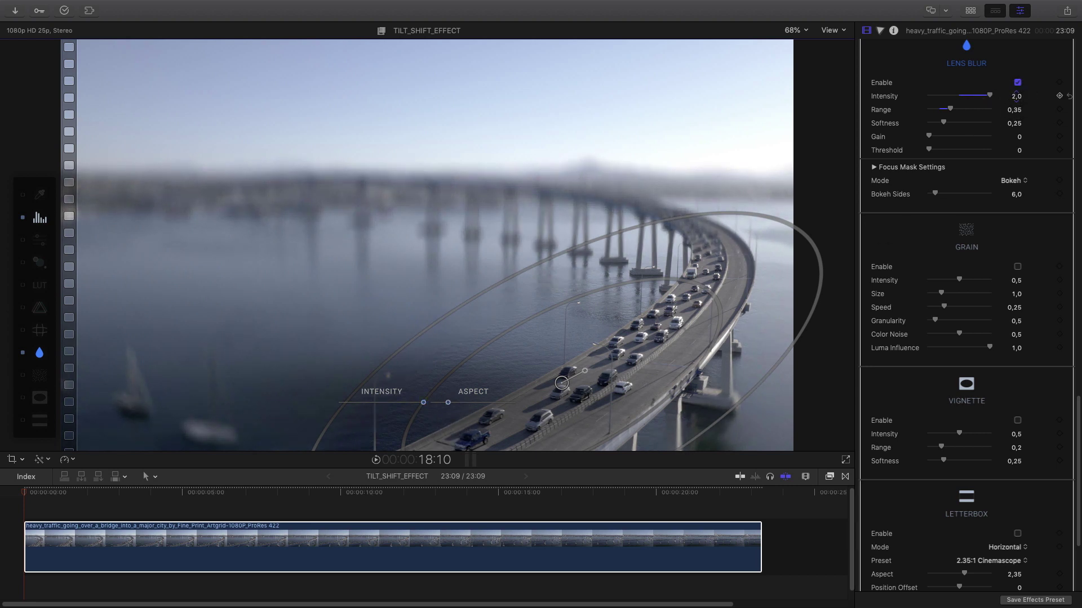
pyautogui.moveTo(1016, 96); pyautogui.dragTo(1024, 54)
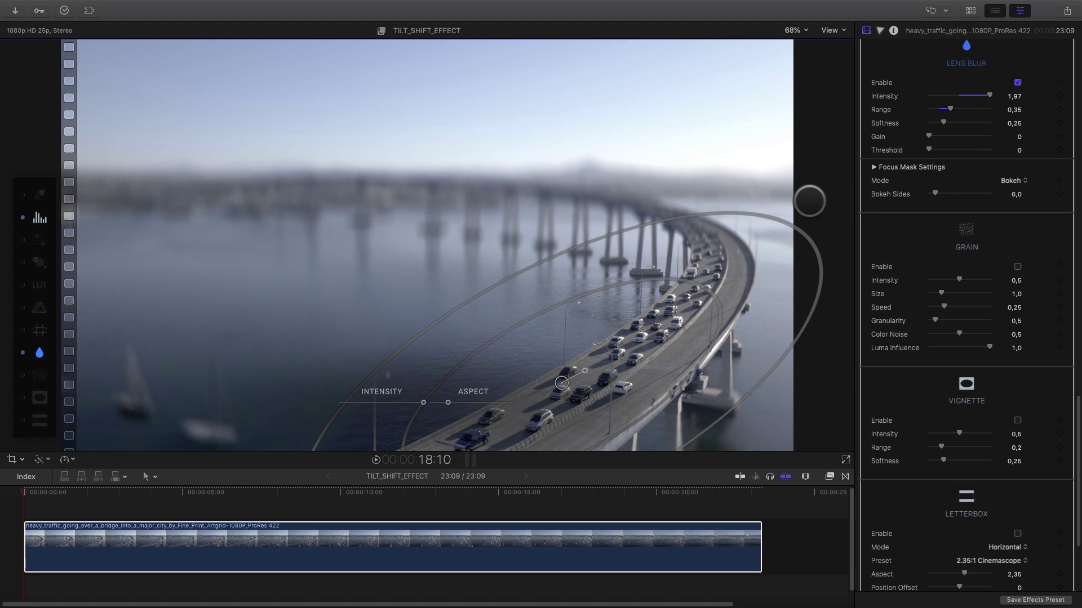
# Step: Open the Focus Mask Settings and keyframe the mask's center, aspect ratio and rotation at the clip's start
pyautogui.click(874, 167)
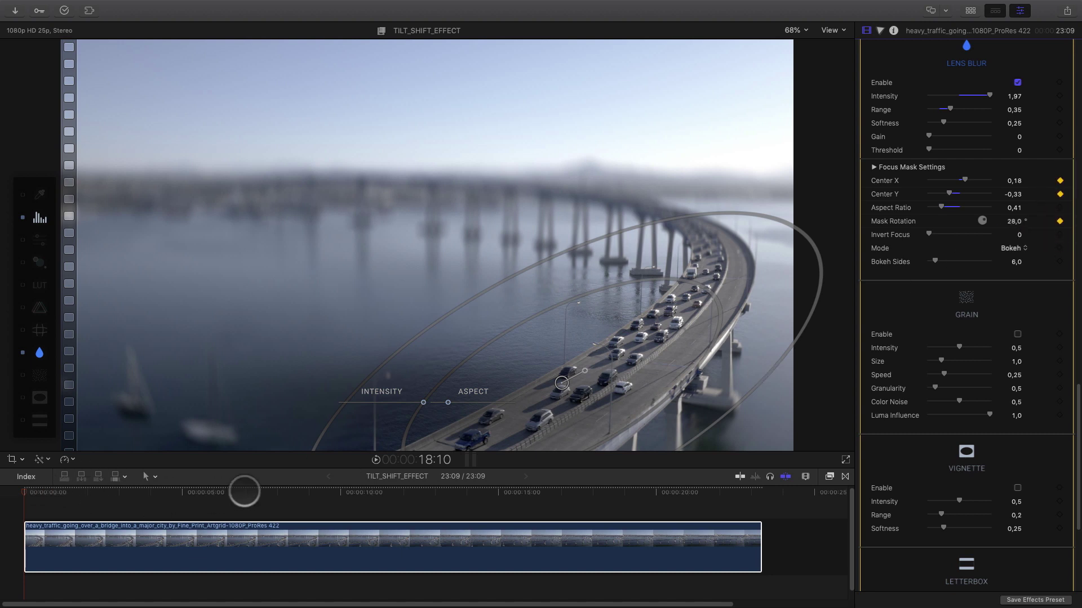
pyautogui.click(385, 494)
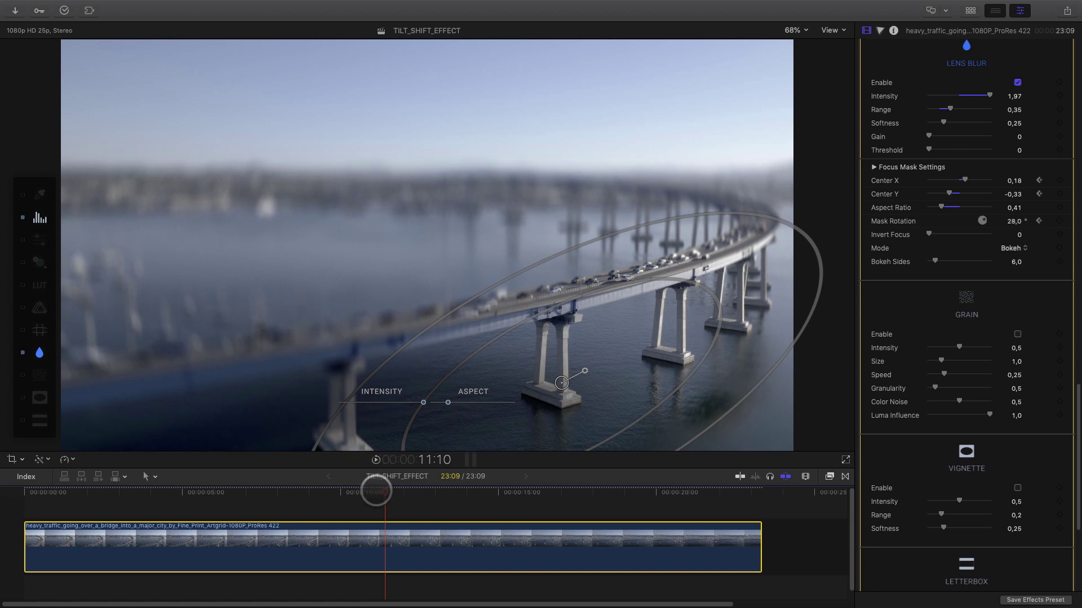
pyautogui.click(25, 496)
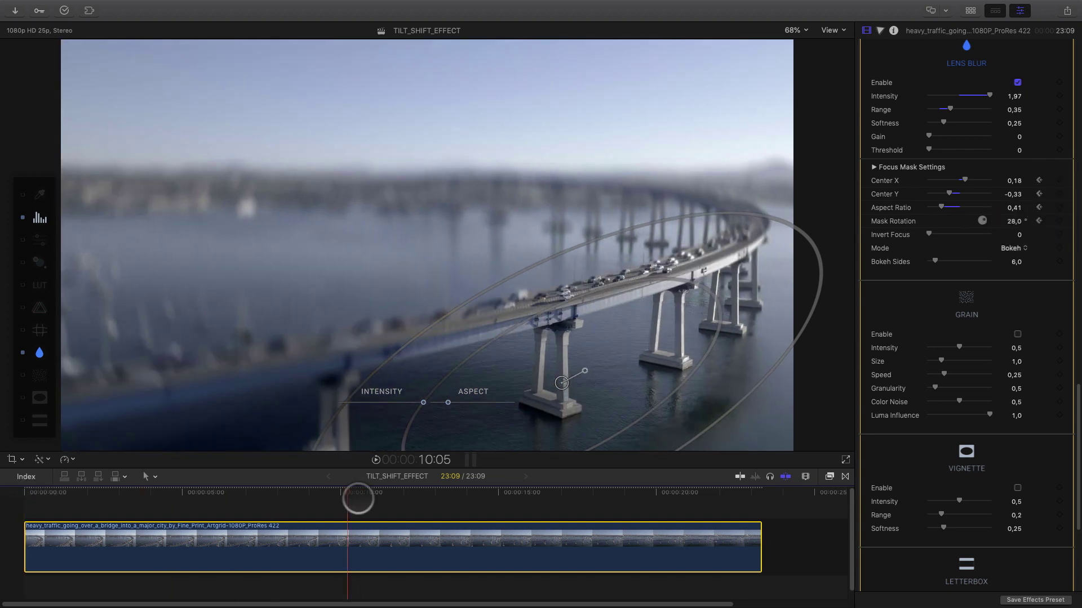
# Step: At 11:13, align the focus mask along the bridge with aspect ratio 0, rotation 9.5° and range 0.58, and keyframe the mask parameters
pyautogui.click(388, 493)
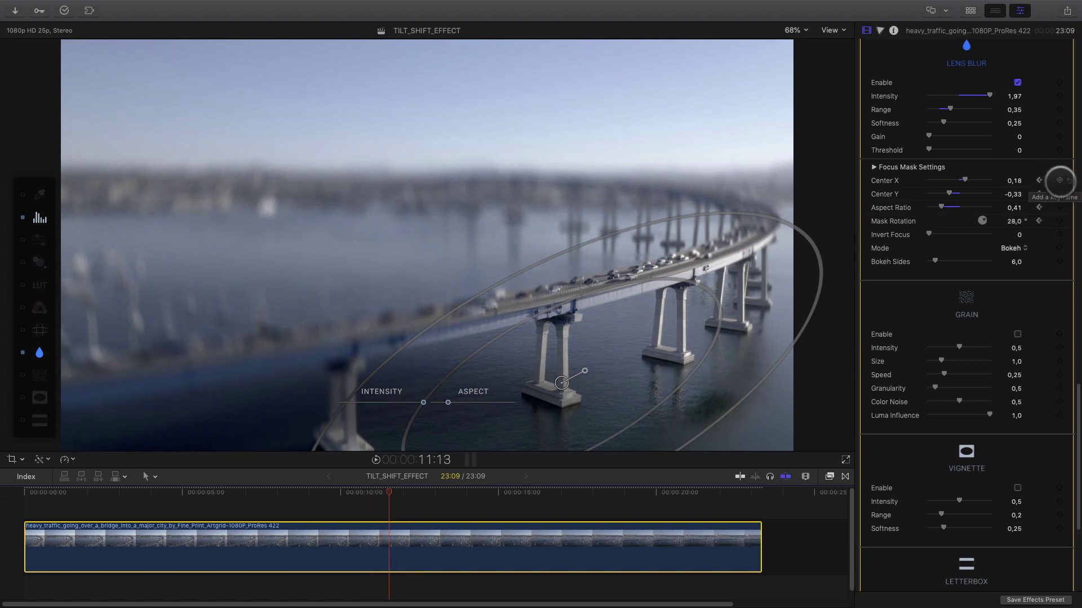
pyautogui.moveTo(561, 383); pyautogui.dragTo(448, 308)
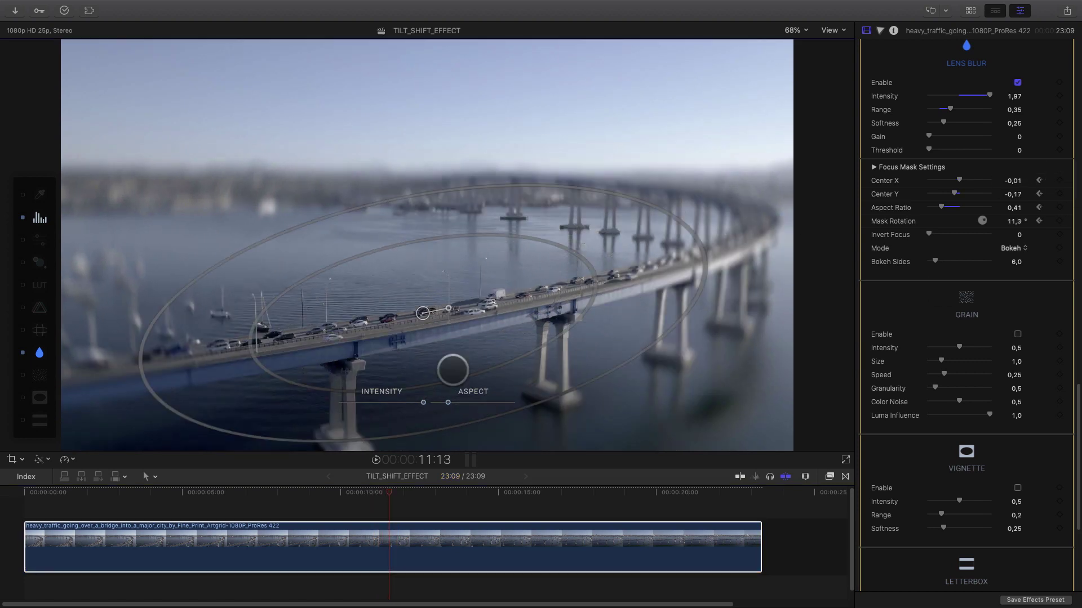
pyautogui.moveTo(448, 403); pyautogui.dragTo(427, 404)
pyautogui.moveTo(473, 374); pyautogui.dragTo(461, 338)
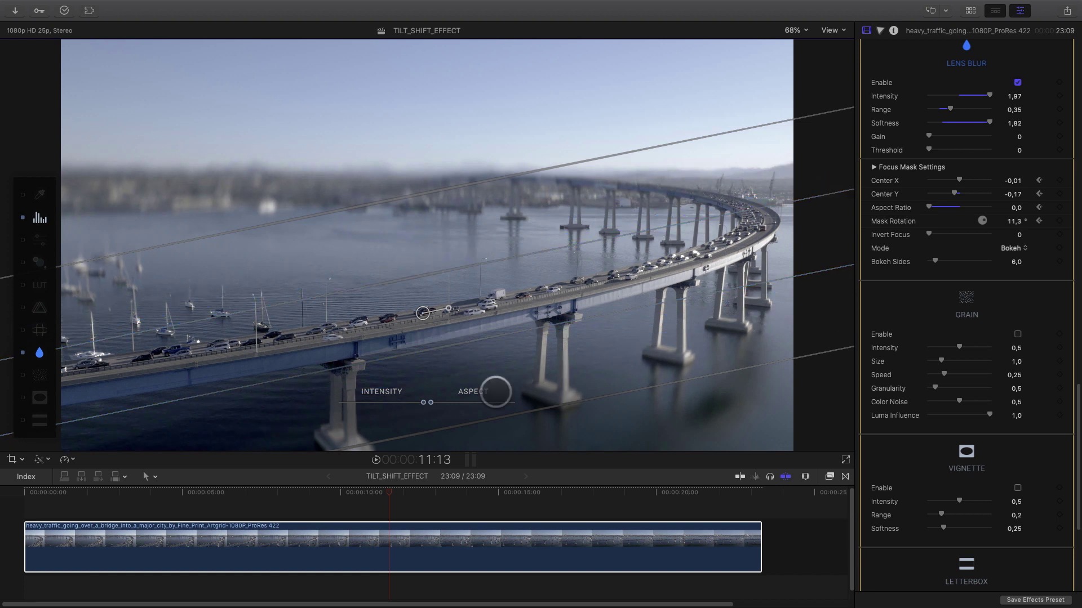
pyautogui.moveTo(494, 413); pyautogui.dragTo(480, 374)
pyautogui.moveTo(449, 308); pyautogui.dragTo(449, 309)
pyautogui.click(1059, 180)
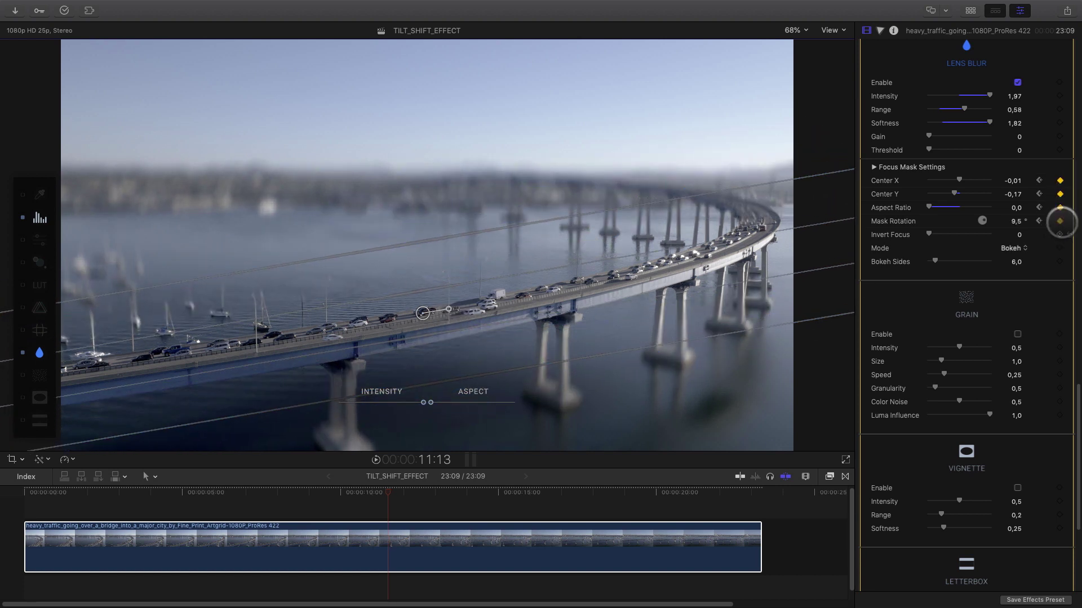
pyautogui.click(1060, 220)
# Step: At 23:02, realign the mask to the bridge at -0.02, -0.05 with rotation 3.9°, range 0.8 and softness 5.0, and keyframe its placement
pyautogui.moveTo(384, 492); pyautogui.dragTo(750, 515)
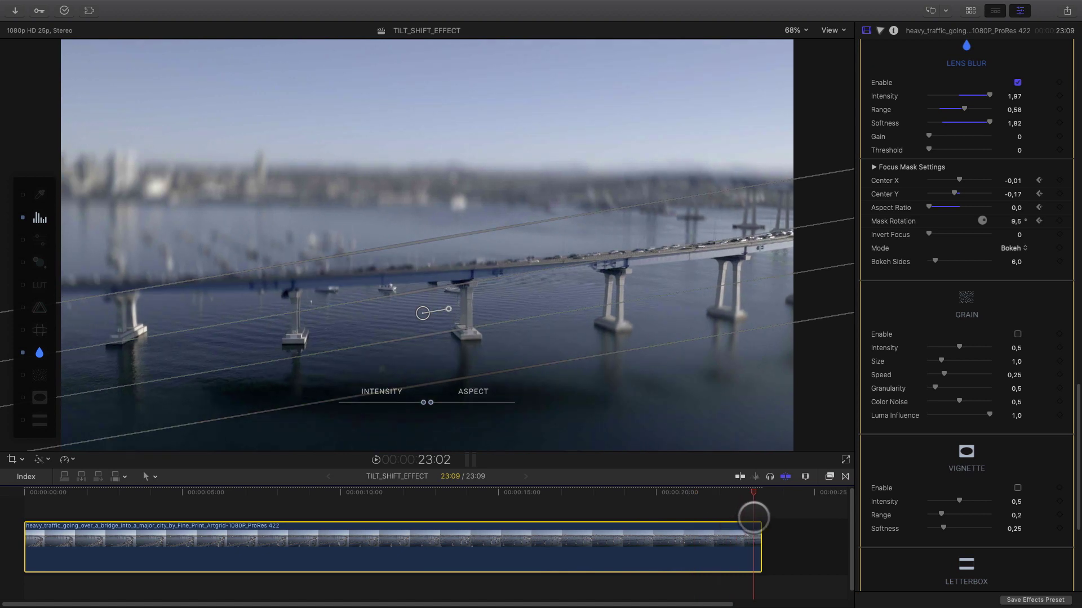
pyautogui.moveTo(410, 264); pyautogui.dragTo(466, 314)
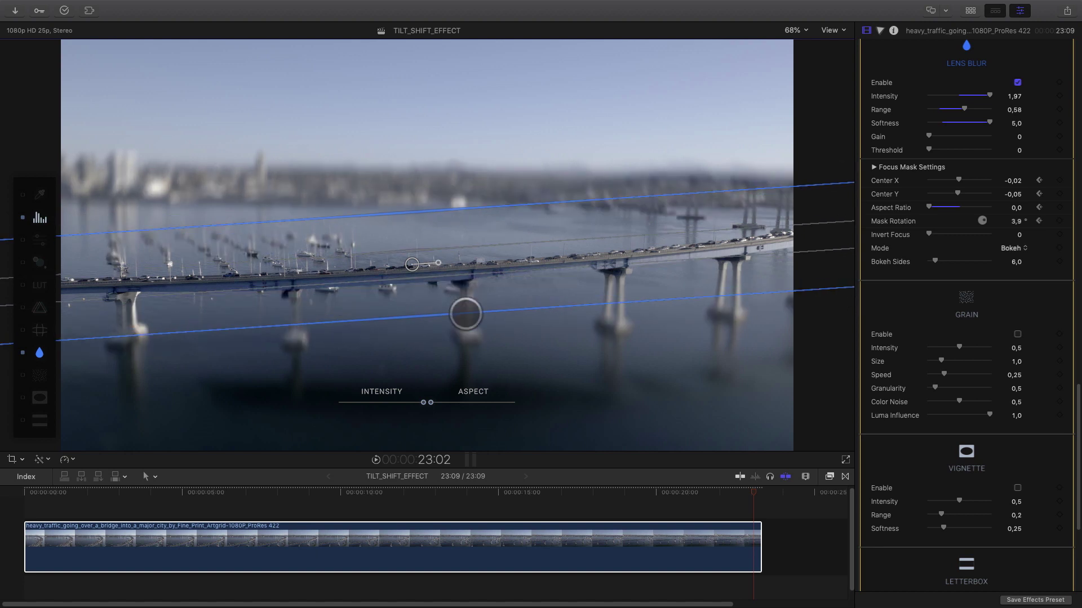
pyautogui.click(1059, 181)
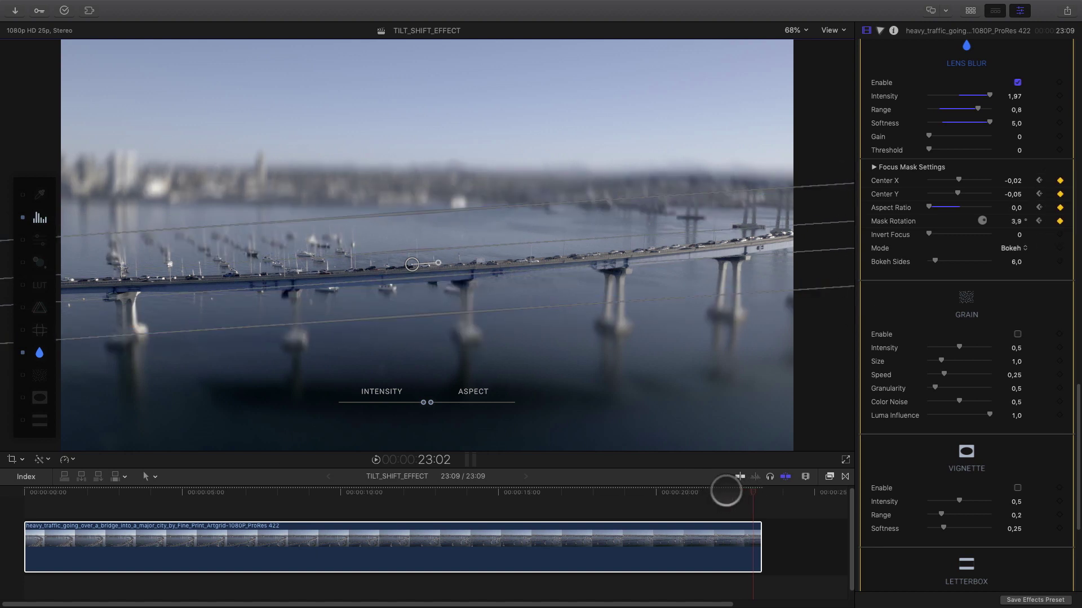
# Step: Keyframe the Lens Blur's range and softness at the clip's start and at the last focus mask keyframe
pyautogui.moveTo(651, 490); pyautogui.dragTo(514, 488)
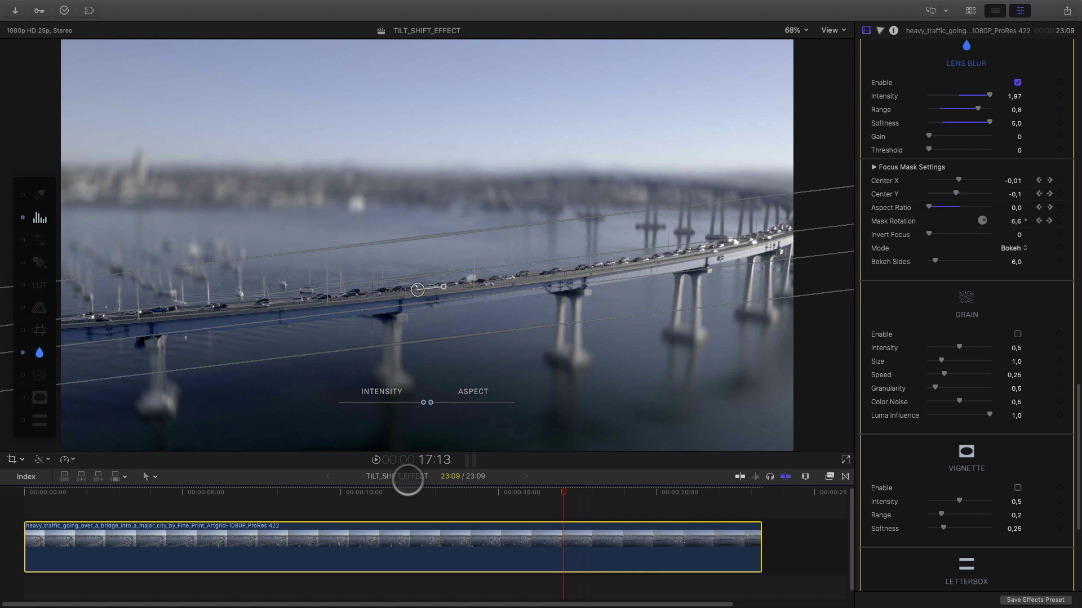
pyautogui.moveTo(407, 480); pyautogui.dragTo(102, 487)
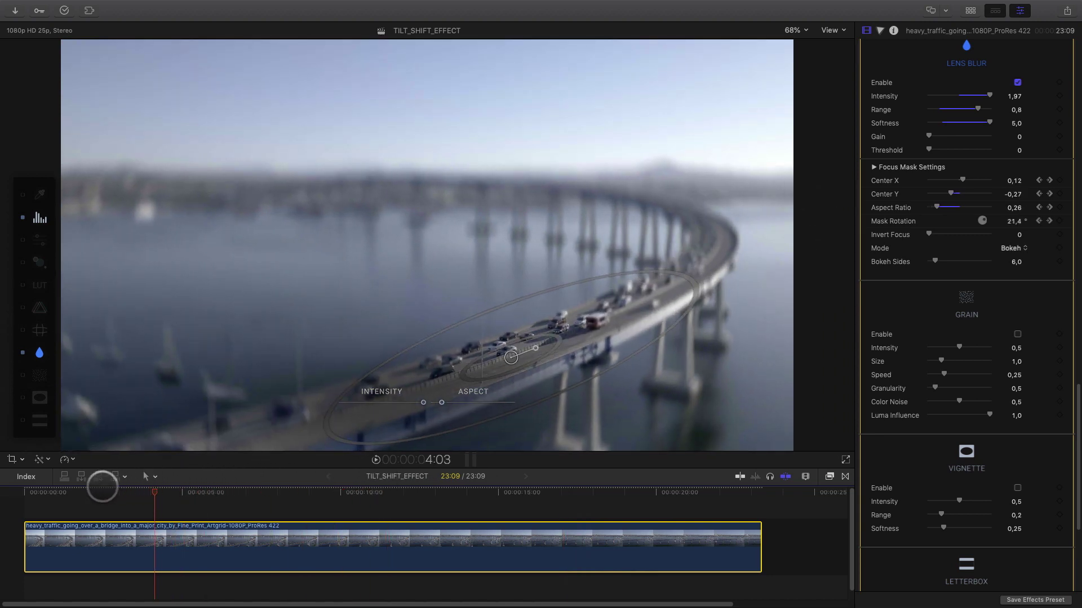
pyautogui.moveTo(29, 485); pyautogui.dragTo(2, 486)
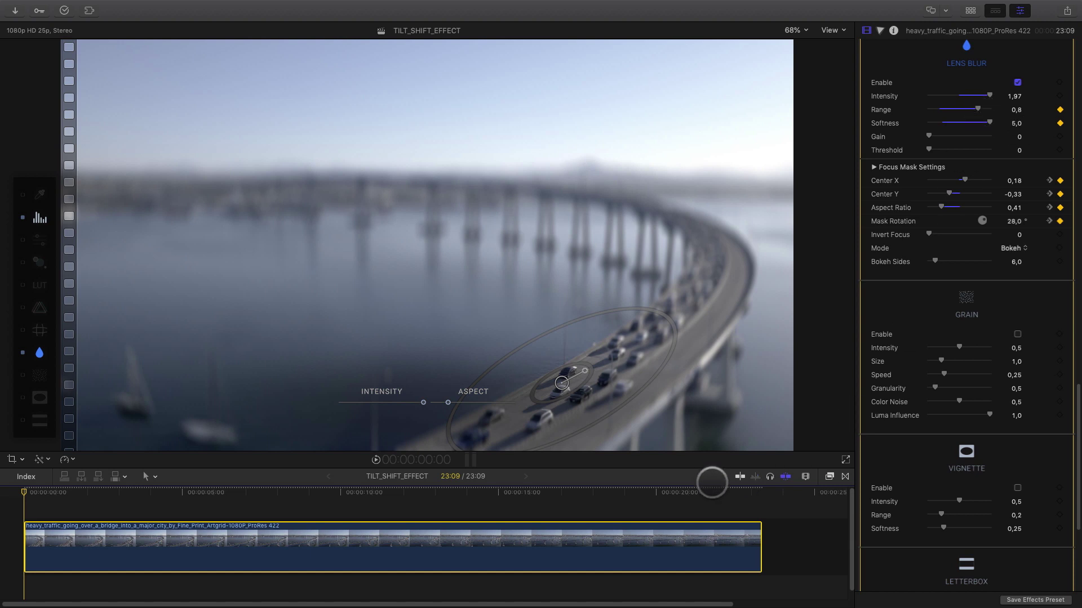
pyautogui.click(732, 492)
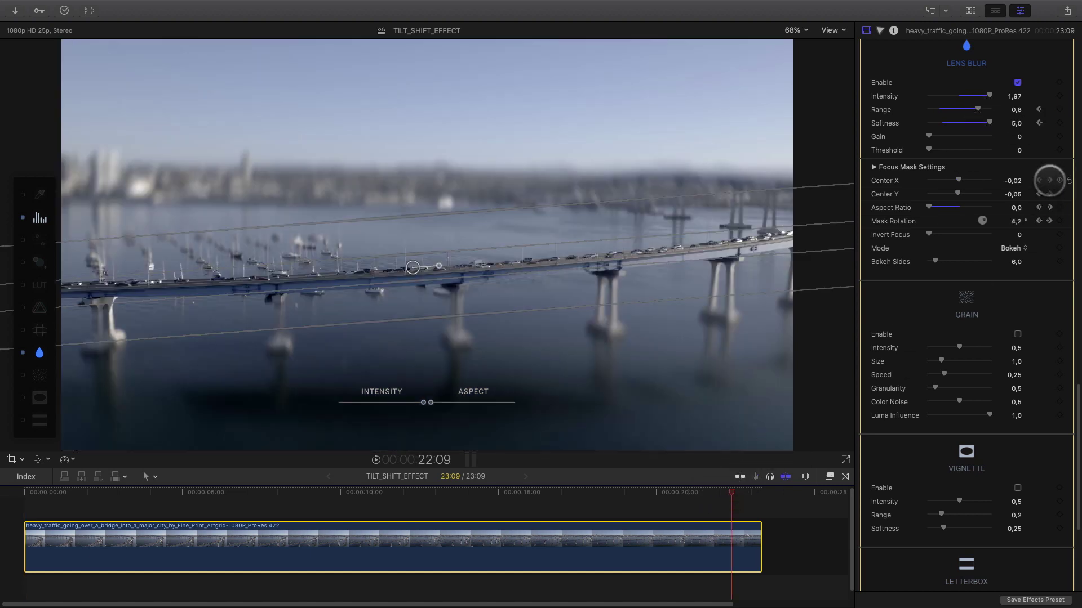
pyautogui.click(1048, 180)
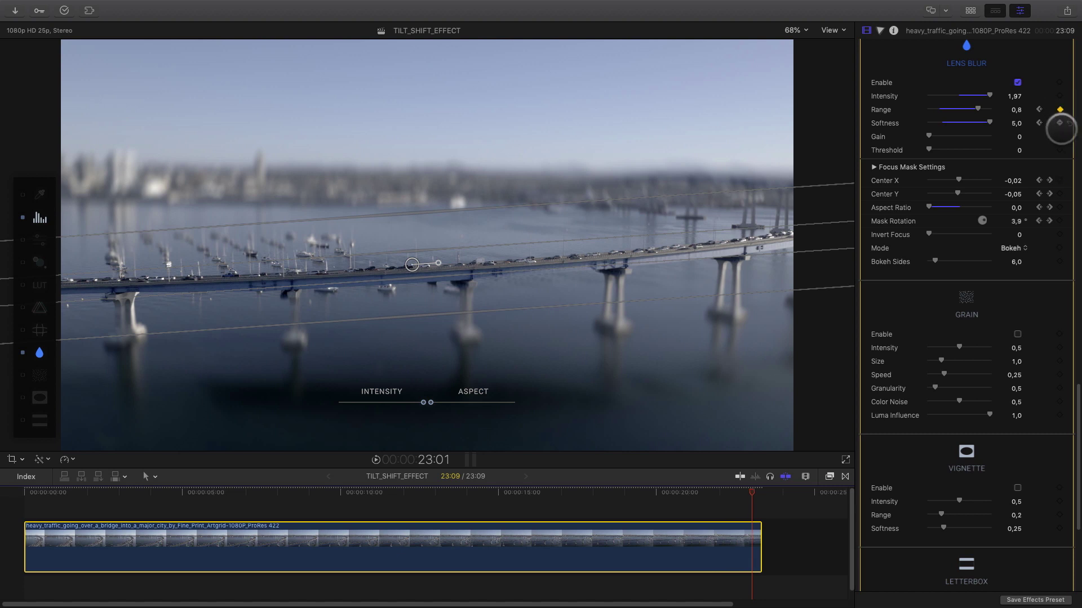
# Step: At the clip's start, set the Lens Blur range to 0.4 and the softness to 0.17
pyautogui.moveTo(639, 491); pyautogui.dragTo(7, 475)
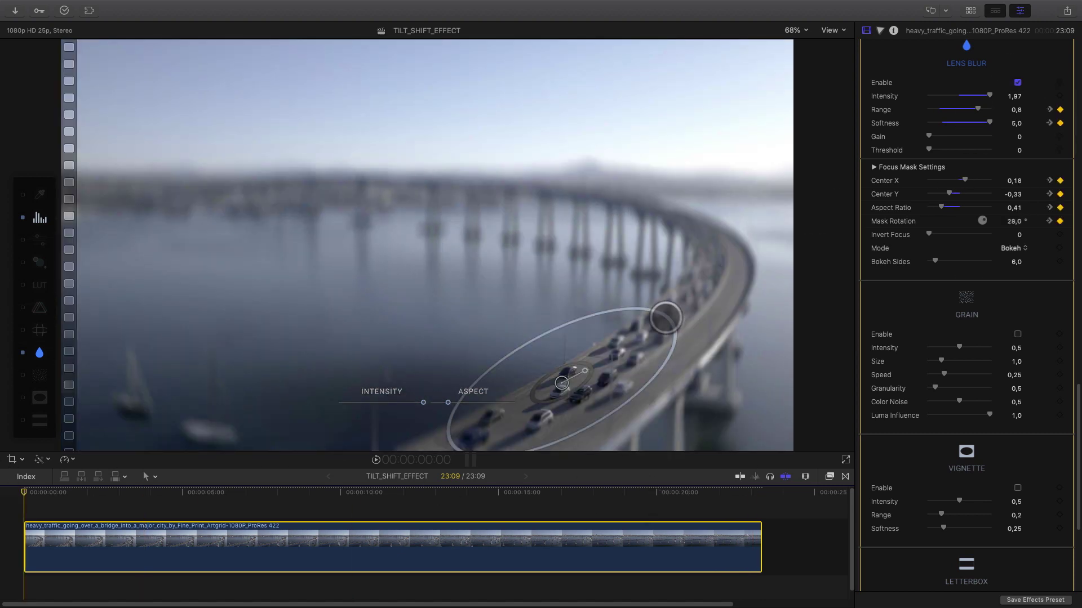
pyautogui.moveTo(665, 318); pyautogui.dragTo(708, 292)
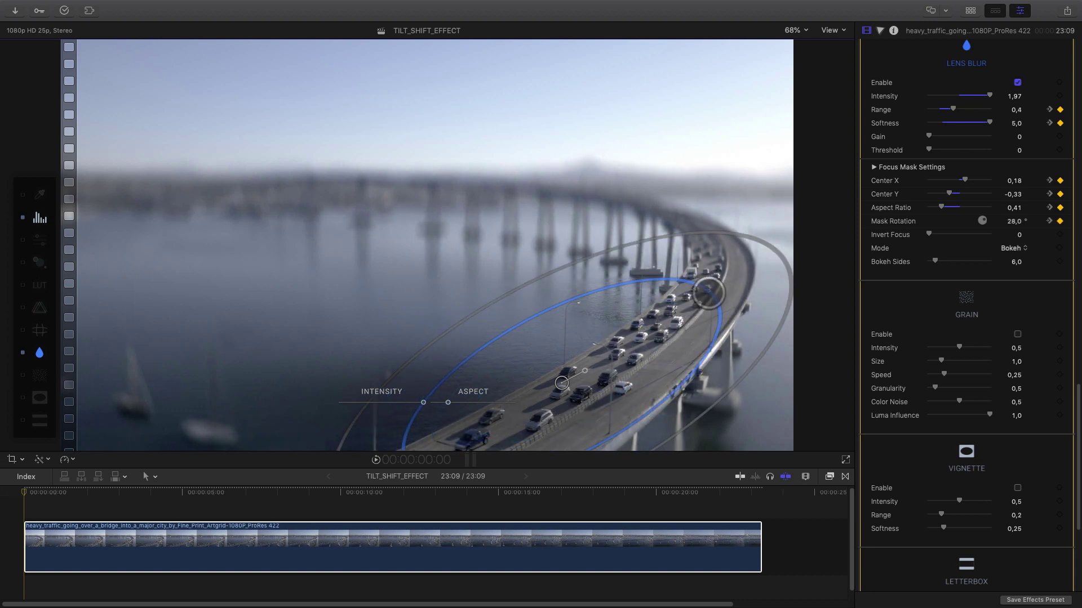
pyautogui.moveTo(54, 491); pyautogui.dragTo(17, 481)
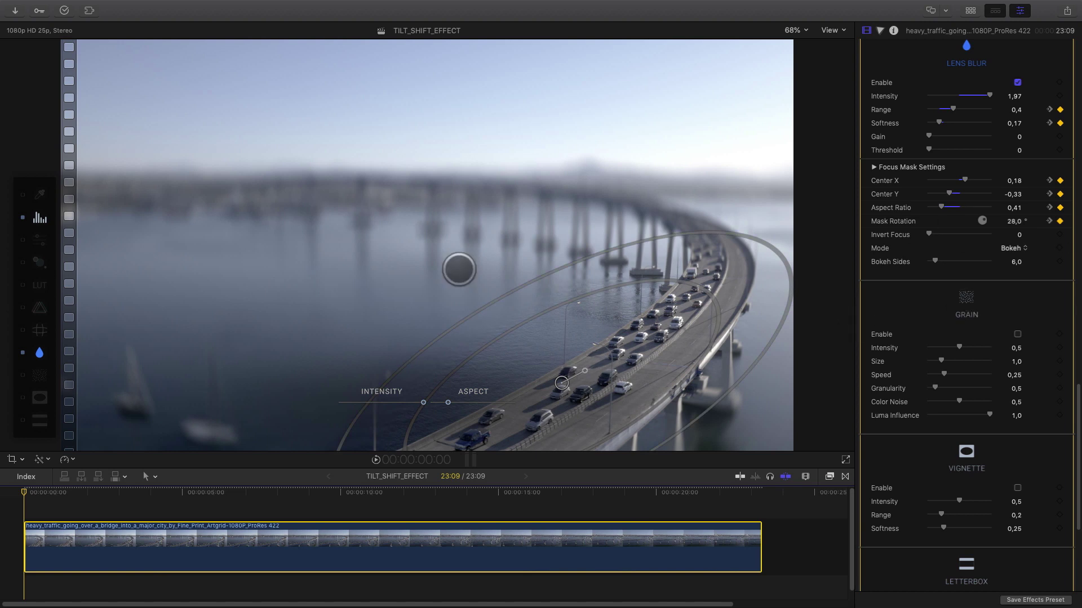
# Step: Enable Basic Adjustments on the bridge clip with saturation 1.43 and return to Levels
pyautogui.click(40, 240)
pyautogui.moveTo(982, 123); pyautogui.dragTo(971, 123)
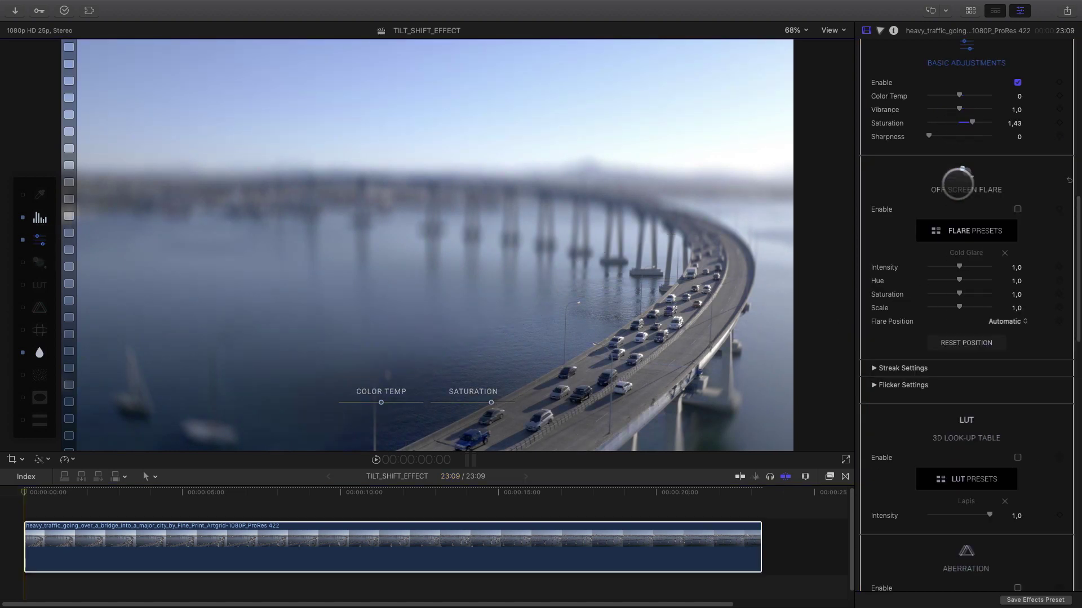
pyautogui.click(40, 217)
# Step: Add an off-screen flare, trying the Arena Reflector preset and replacing it with Icy Glimmer
pyautogui.click(957, 428)
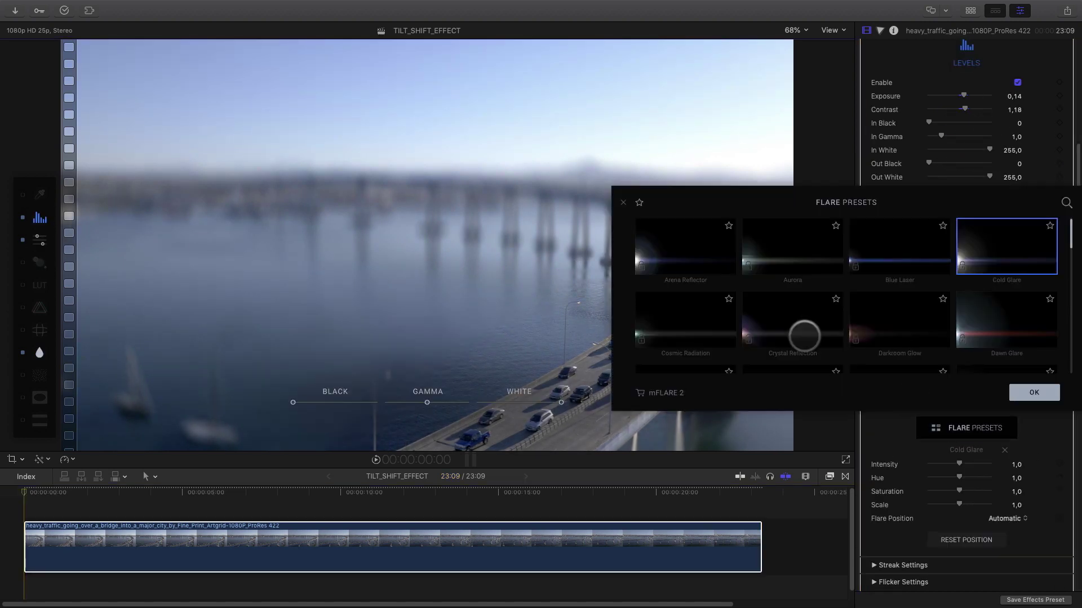
pyautogui.click(667, 255)
pyautogui.click(1032, 389)
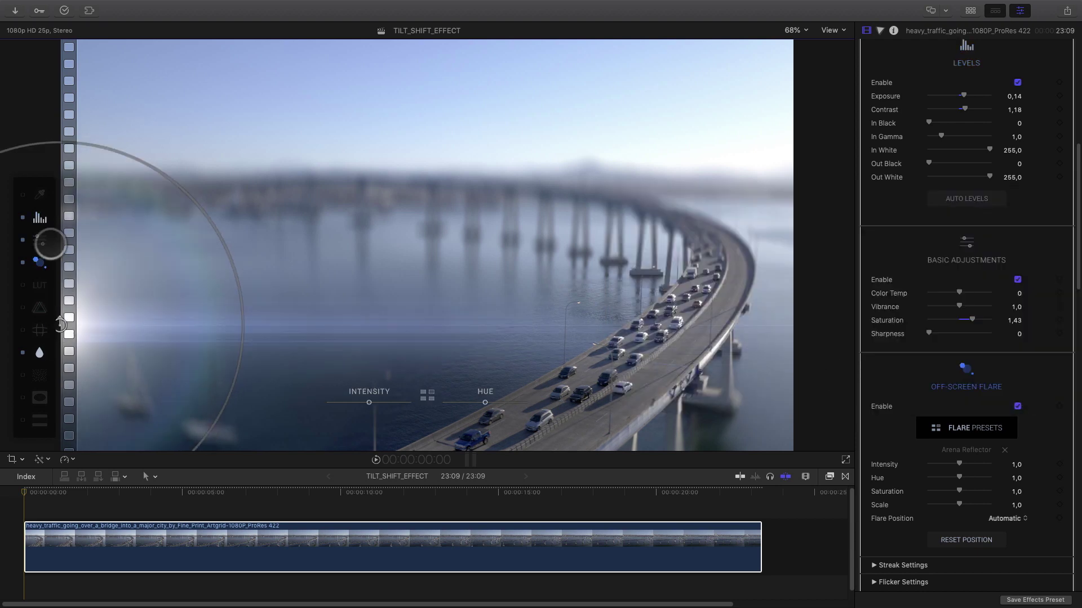
pyautogui.click(966, 428)
pyautogui.click(1032, 327)
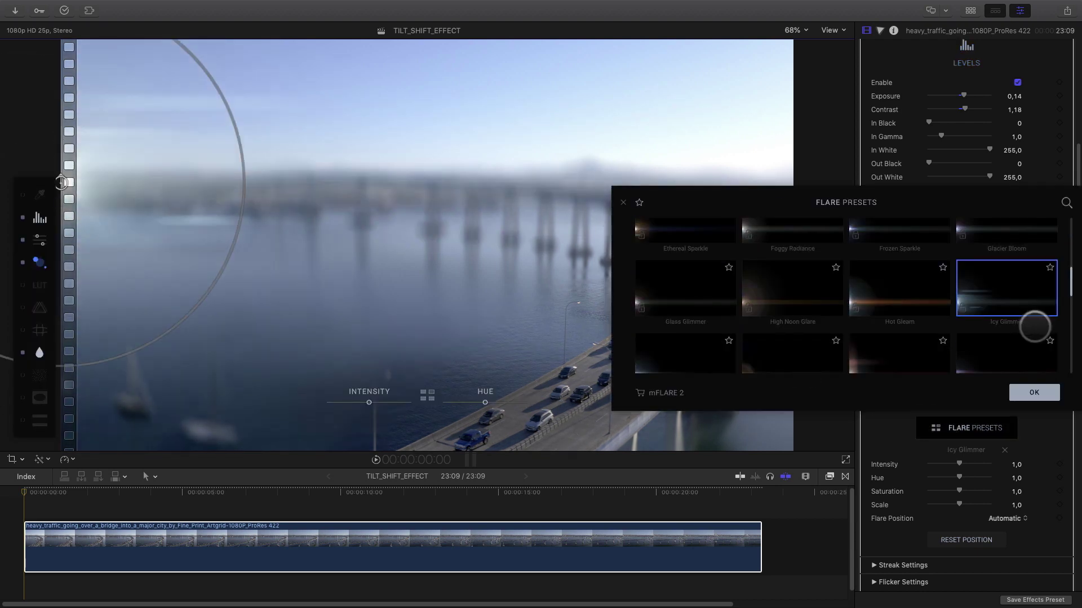
pyautogui.click(1033, 391)
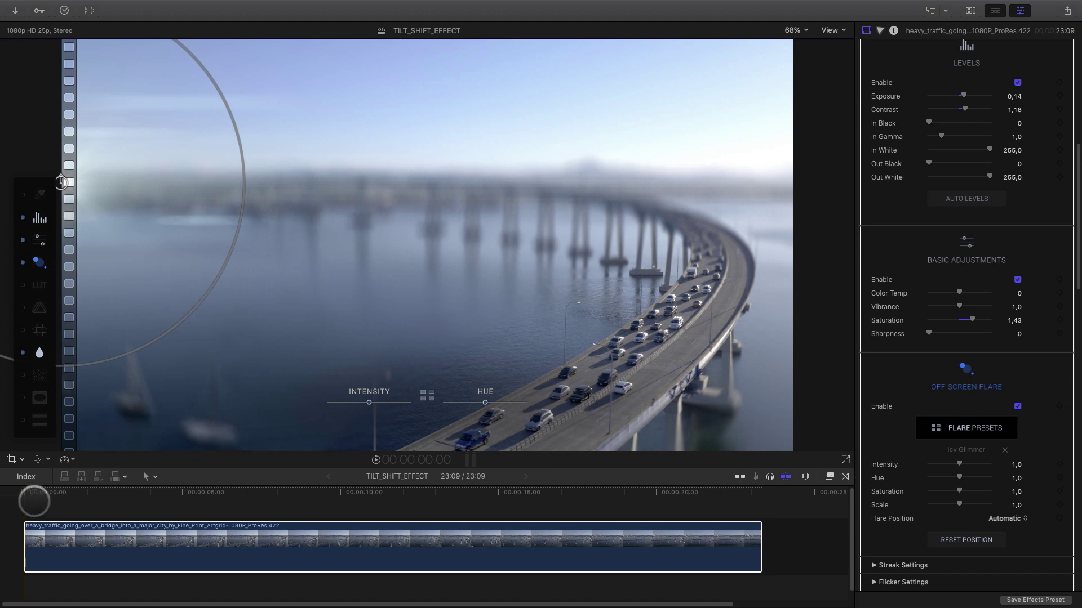
# Step: Enable the vignette with intensity 0.13 and range 0.16, and add the 2.35:1 Cinemascope letterbox
pyautogui.click(40, 398)
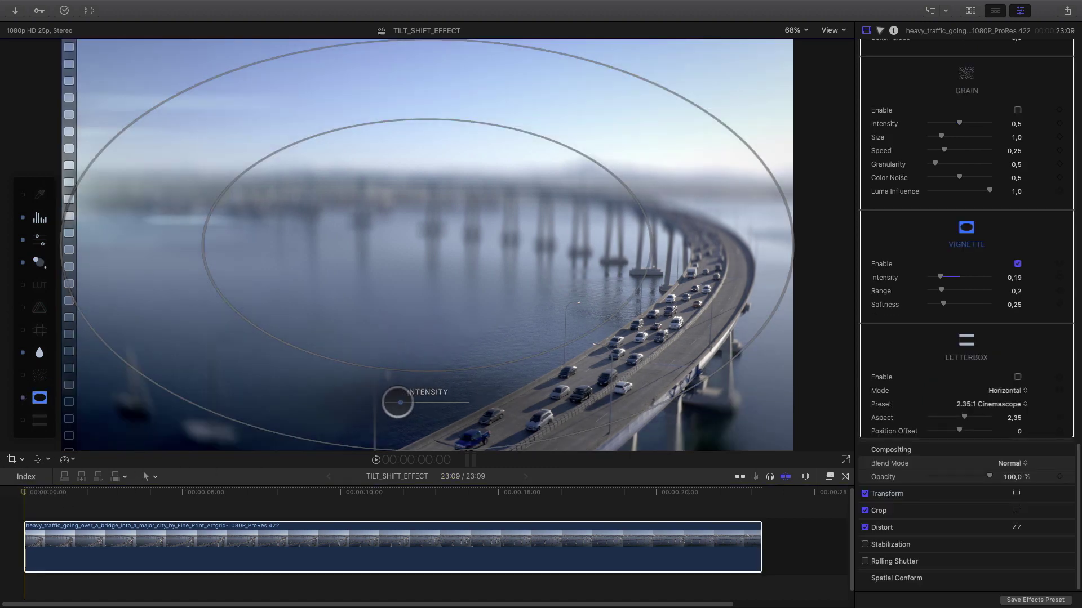
pyautogui.moveTo(398, 402); pyautogui.dragTo(396, 402)
pyautogui.moveTo(657, 406); pyautogui.dragTo(714, 448)
pyautogui.click(24, 420)
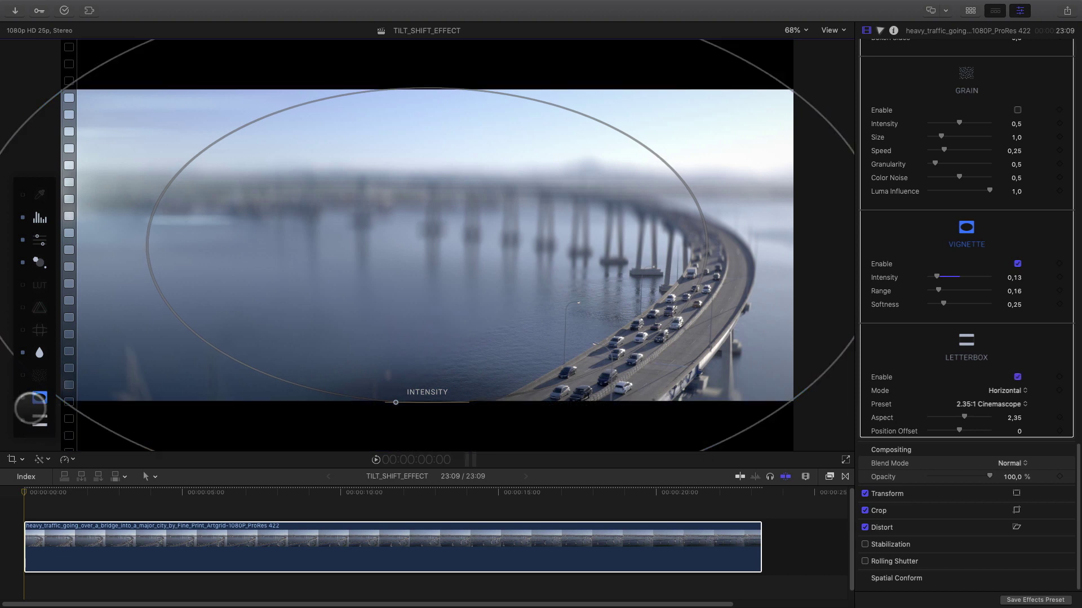
pyautogui.click(69, 491)
pyautogui.click(39, 399)
pyautogui.click(23, 492)
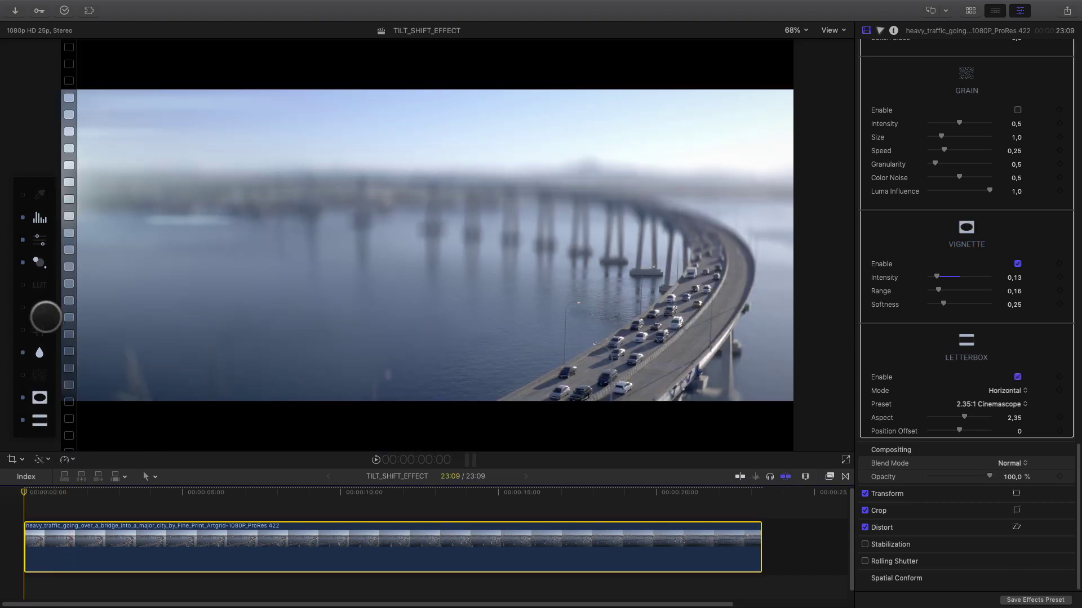
# Step: Enable the 3D look-up table and apply the Dimension LUT preset to the bridge clip
pyautogui.click(39, 285)
pyautogui.click(967, 106)
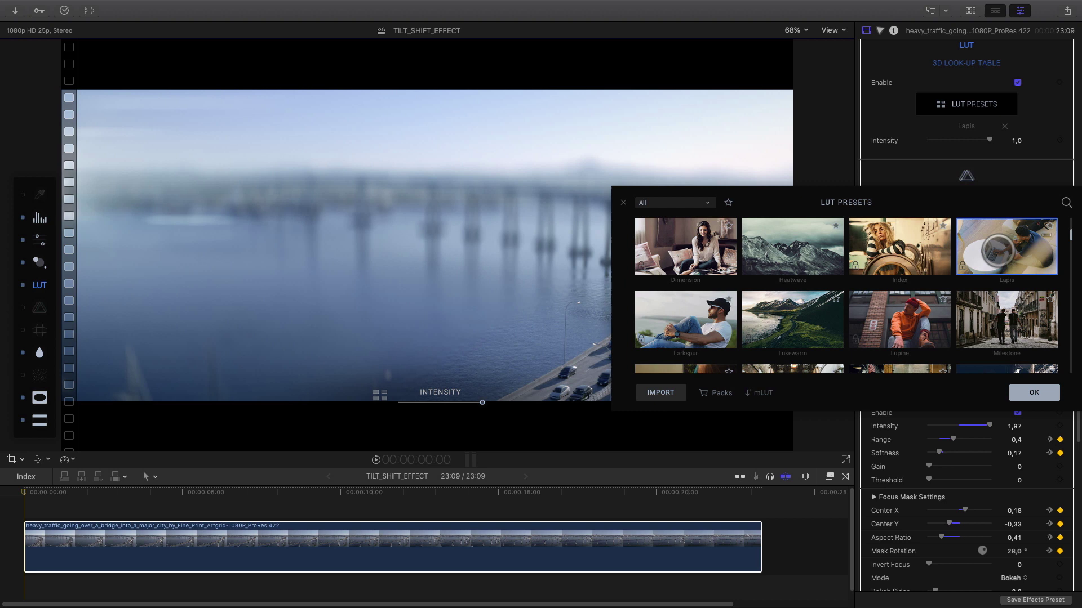
pyautogui.click(719, 261)
pyautogui.moveTo(788, 208); pyautogui.dragTo(765, 337)
pyautogui.click(1013, 521)
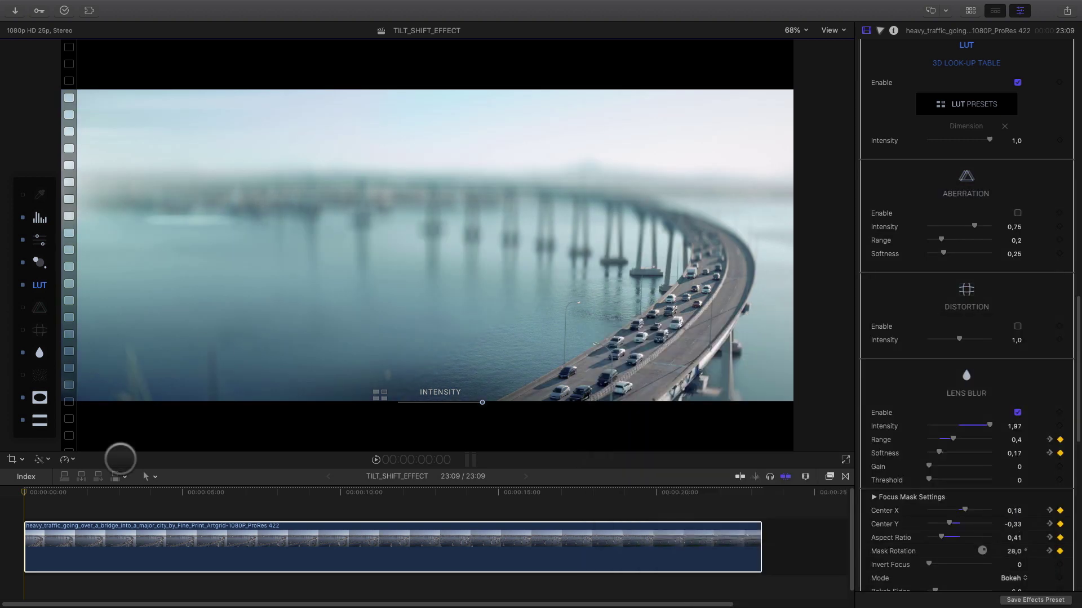
# Step: Speed up the bridge clip to 200%
pyautogui.click(406, 527)
pyautogui.click(67, 459)
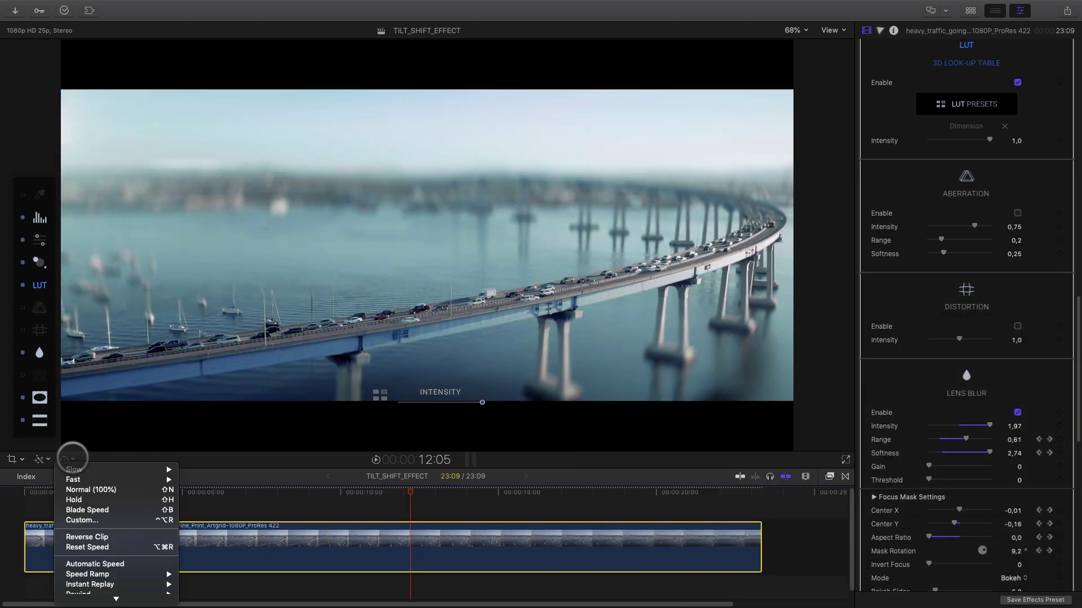
pyautogui.click(193, 480)
# Step: Go to 5:16 and switch off the mFilmLook effect to compare the graded clip with the original footage
pyautogui.moveTo(156, 493); pyautogui.dragTo(203, 494)
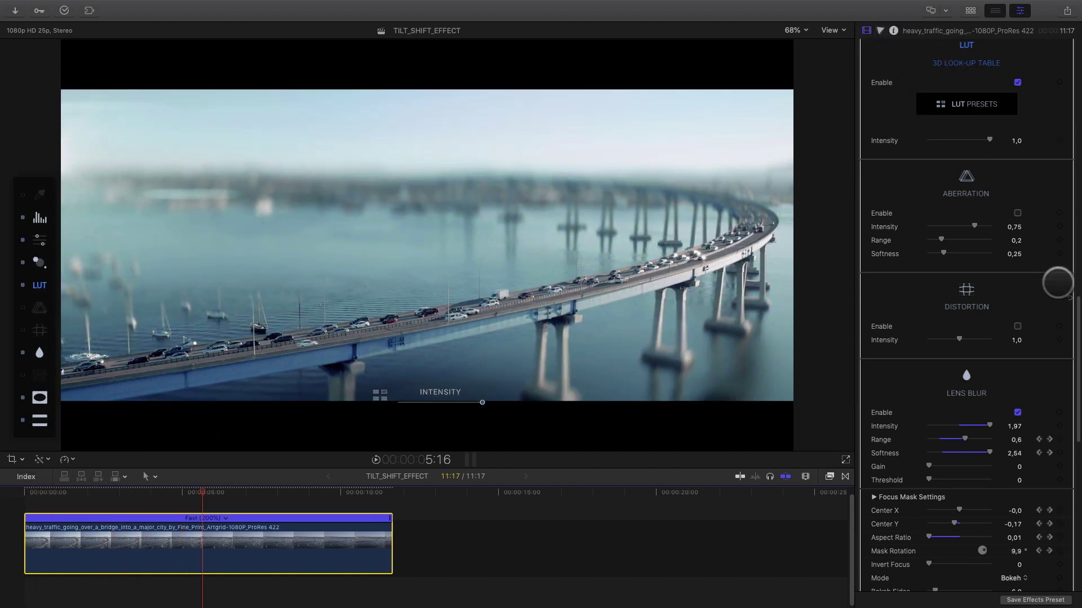
pyautogui.moveTo(1077, 301); pyautogui.dragTo(1079, 5)
pyautogui.click(865, 64)
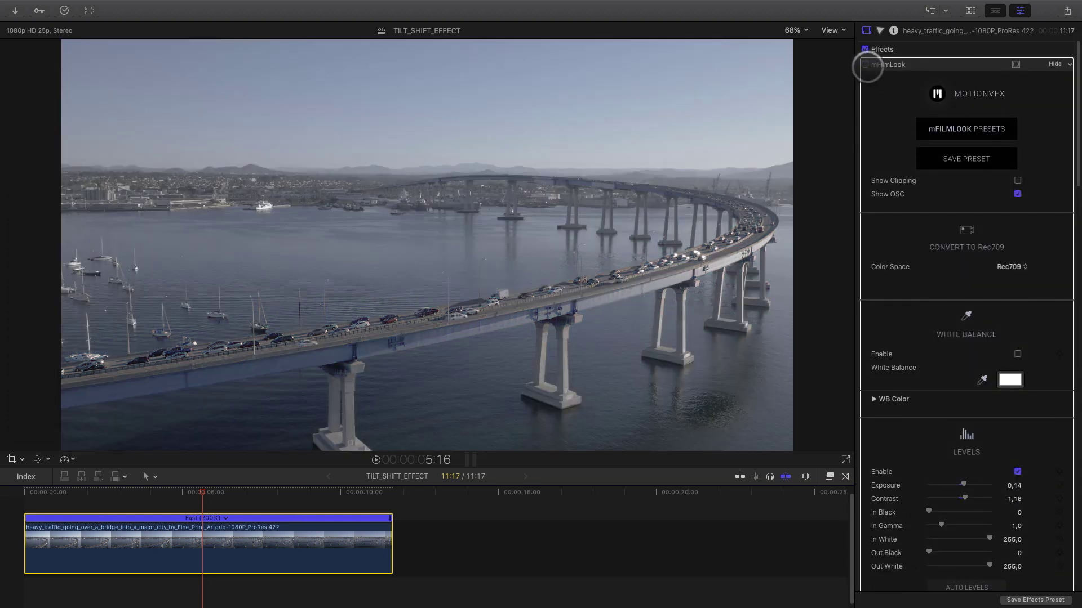
# Step: Toggle the mFilmLook effect to compare the bridge clip before and after grading, leaving the effect enabled
pyautogui.click(865, 64)
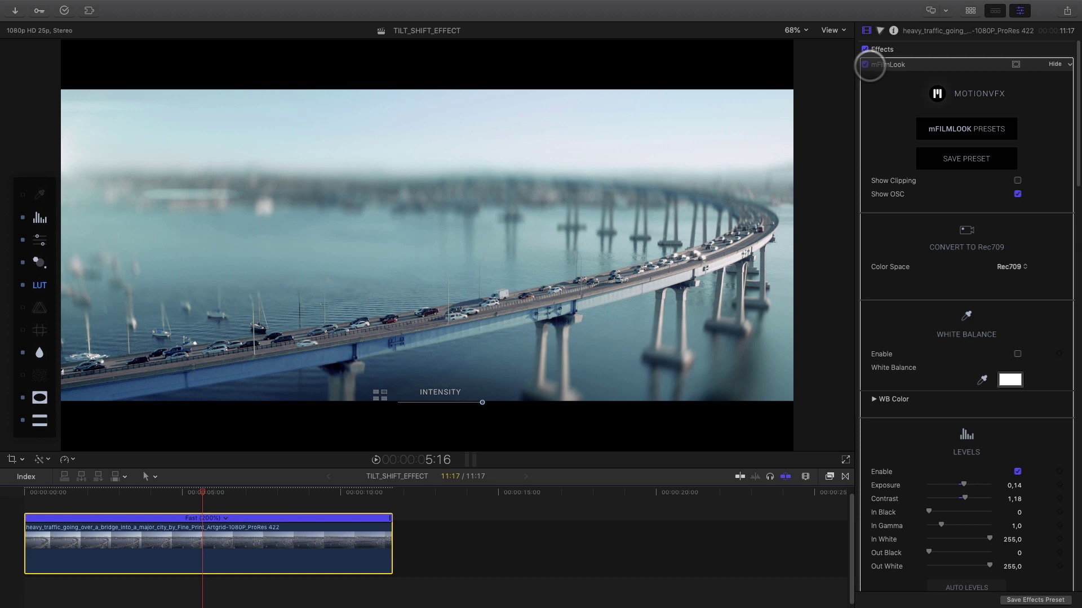
pyautogui.click(871, 69)
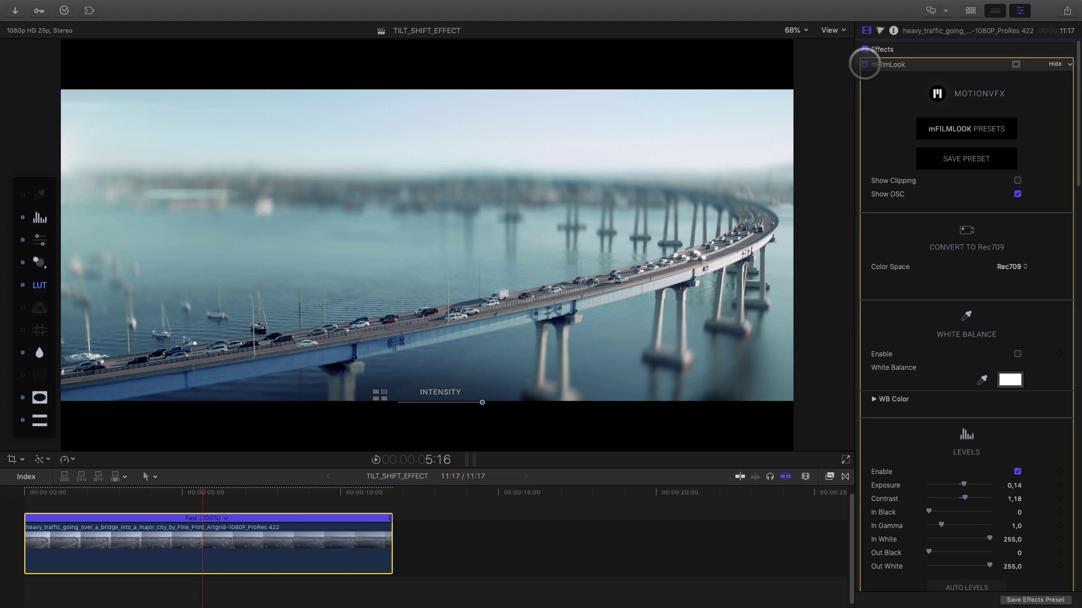
pyautogui.click(865, 64)
pyautogui.click(865, 64)
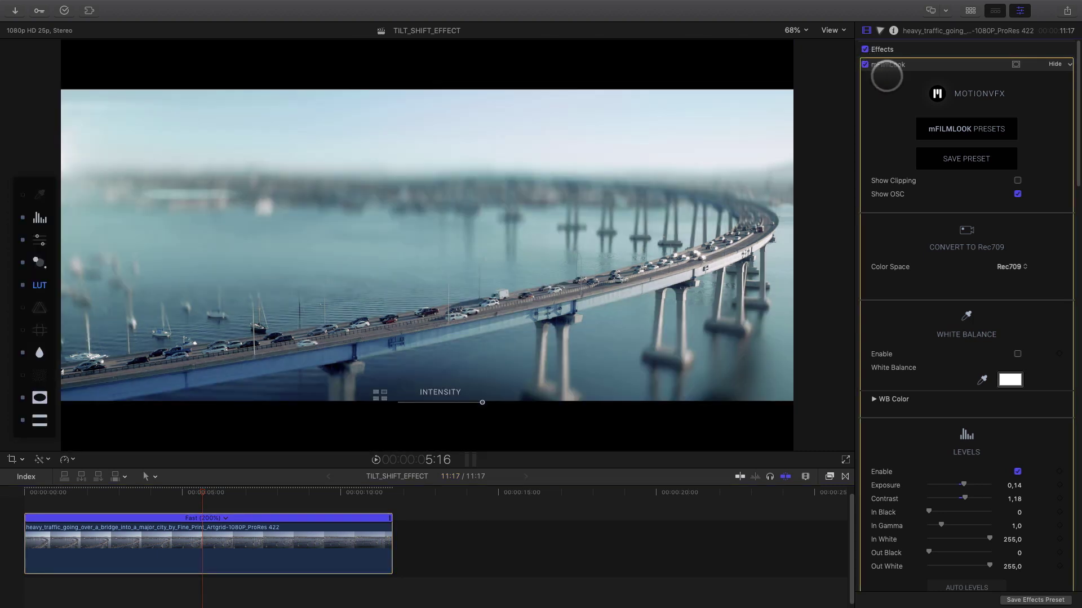
# Step: Switch to the motionvfx.com page in Safari and look through the plugin's feature and on-screen control sections
pyautogui.hotkey('ctrl', 'Right')
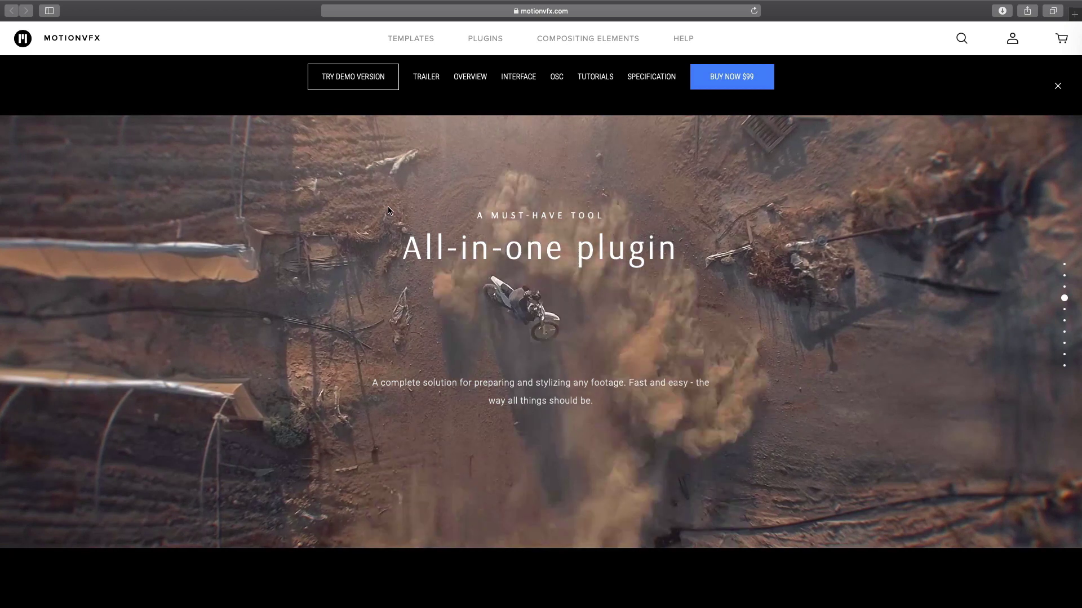
pyautogui.scroll(-2, 388, 210)
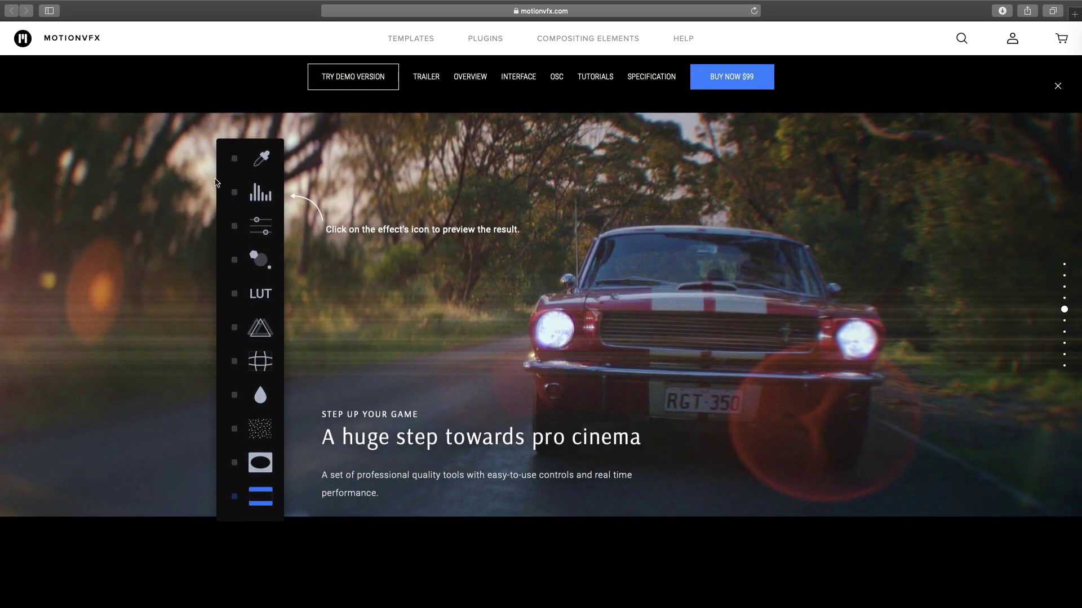
pyautogui.scroll(-2, 424, 341)
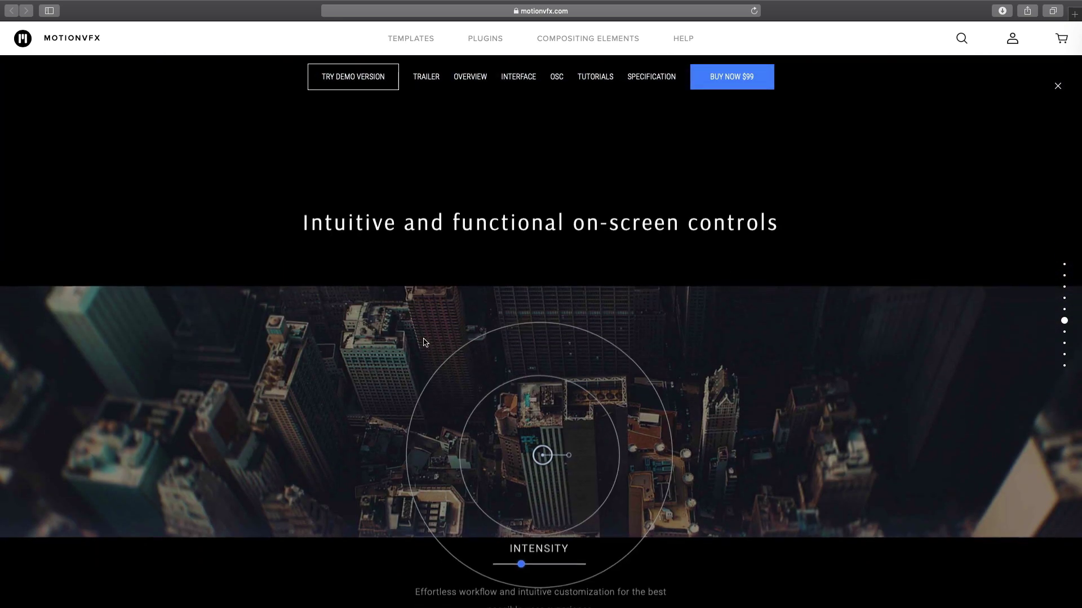